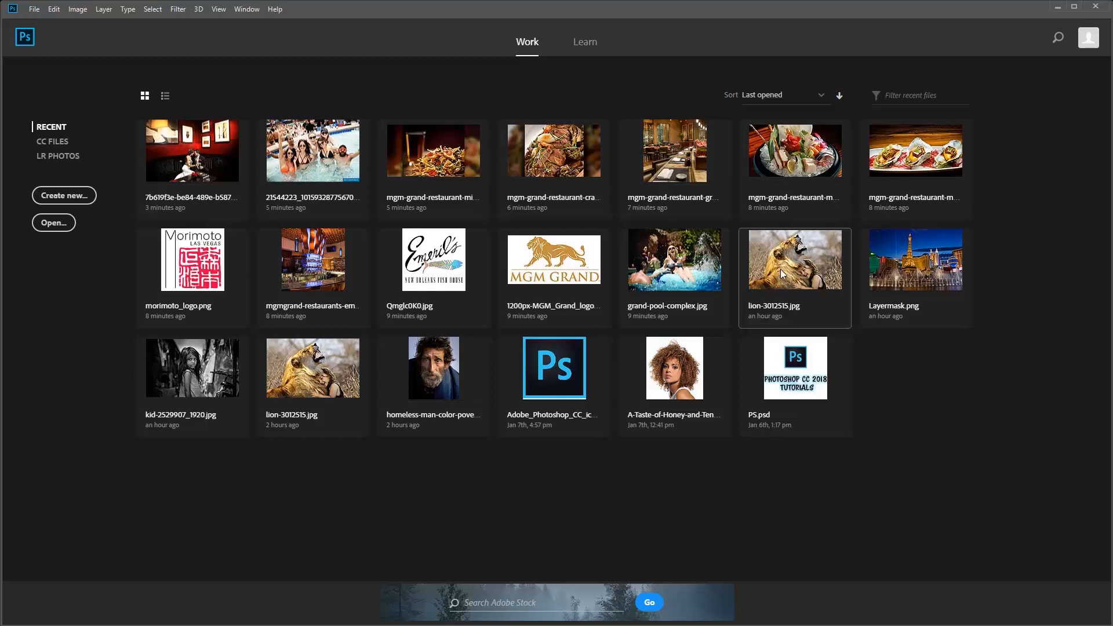
# - Open the recent lion-3012515.jpg photo and add a new empty layer above the Background
pyautogui.click(780, 268)
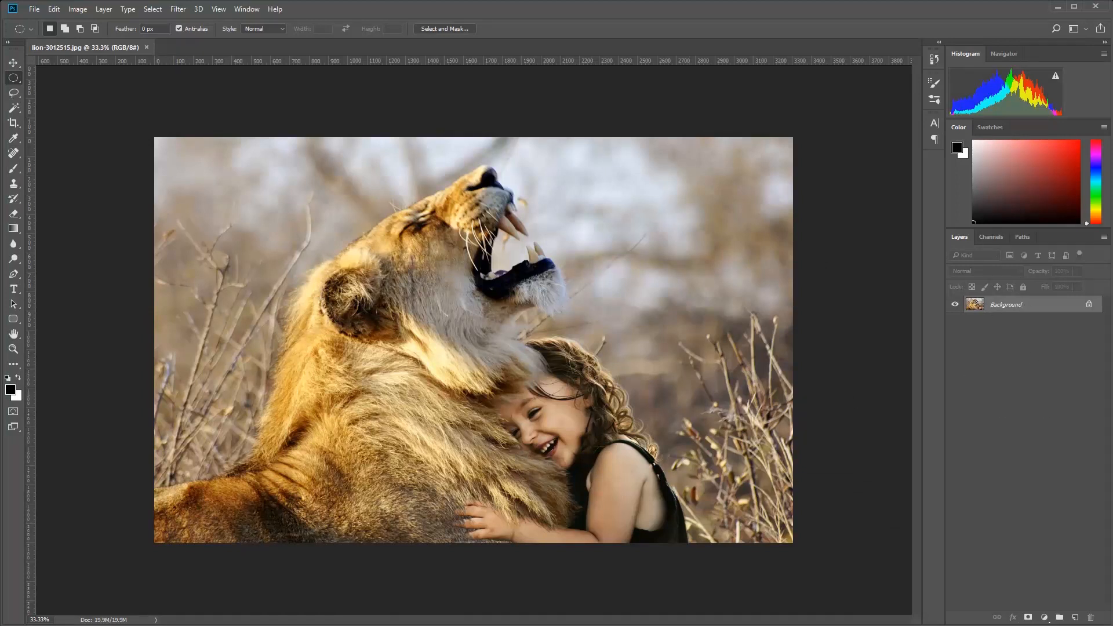
pyautogui.click(1075, 617)
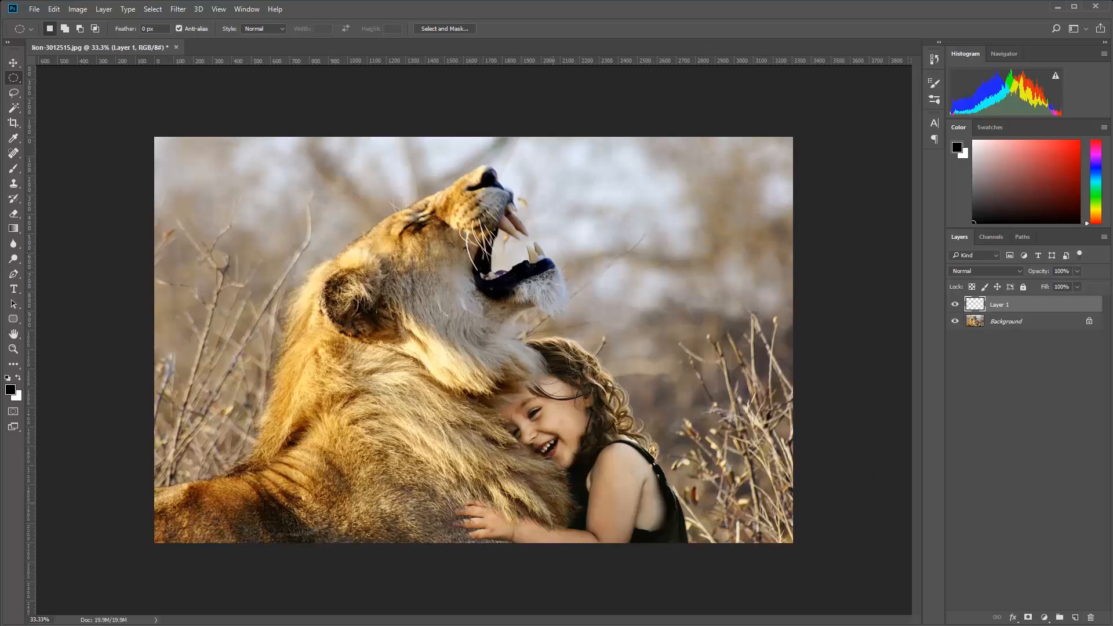
pyautogui.click(14, 78)
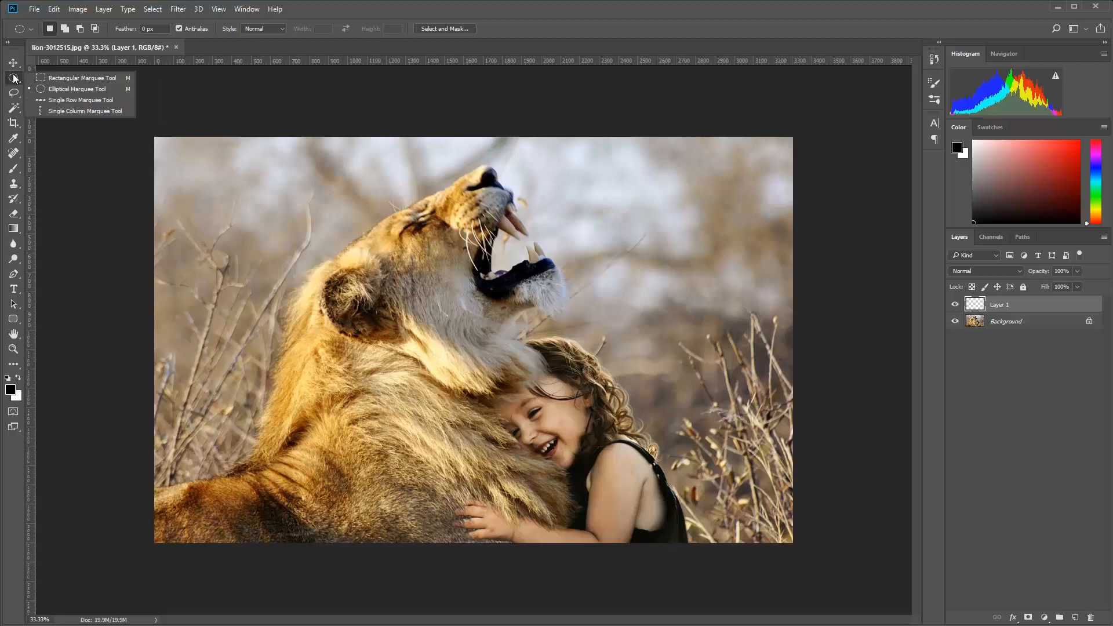
pyautogui.click(44, 78)
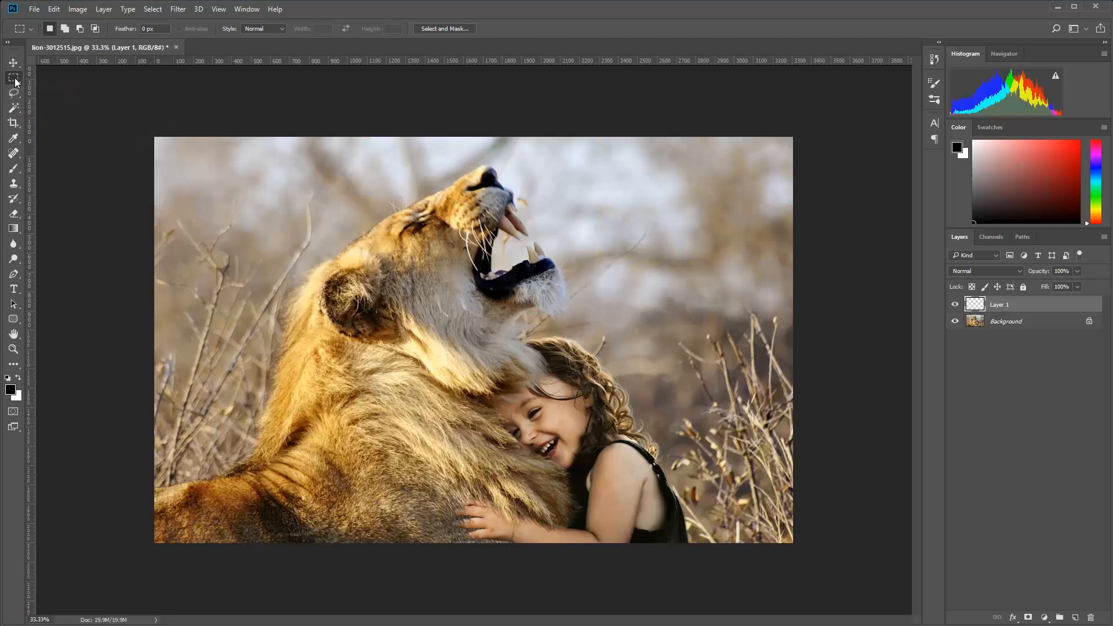
pyautogui.rightClick(14, 79)
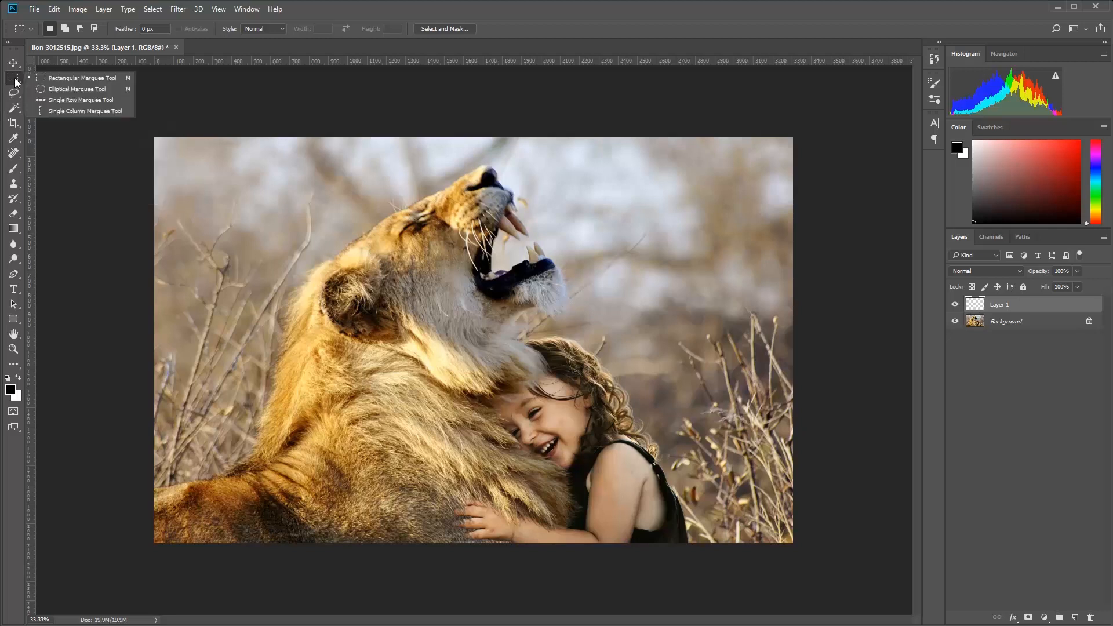
pyautogui.click(68, 88)
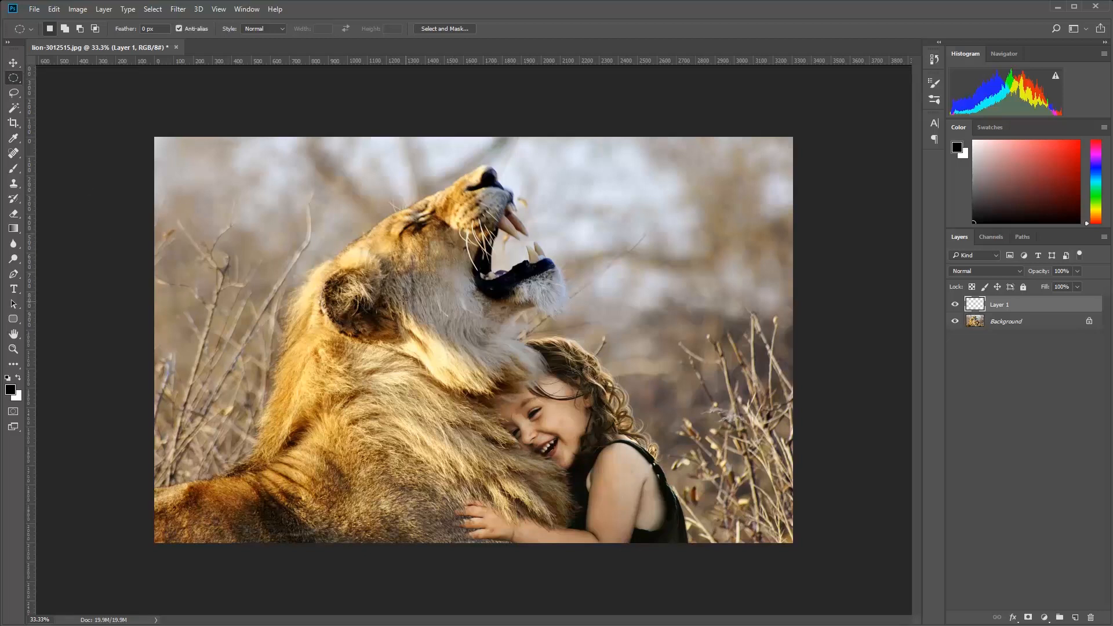
pyautogui.moveTo(250, 201); pyautogui.dragTo(700, 467)
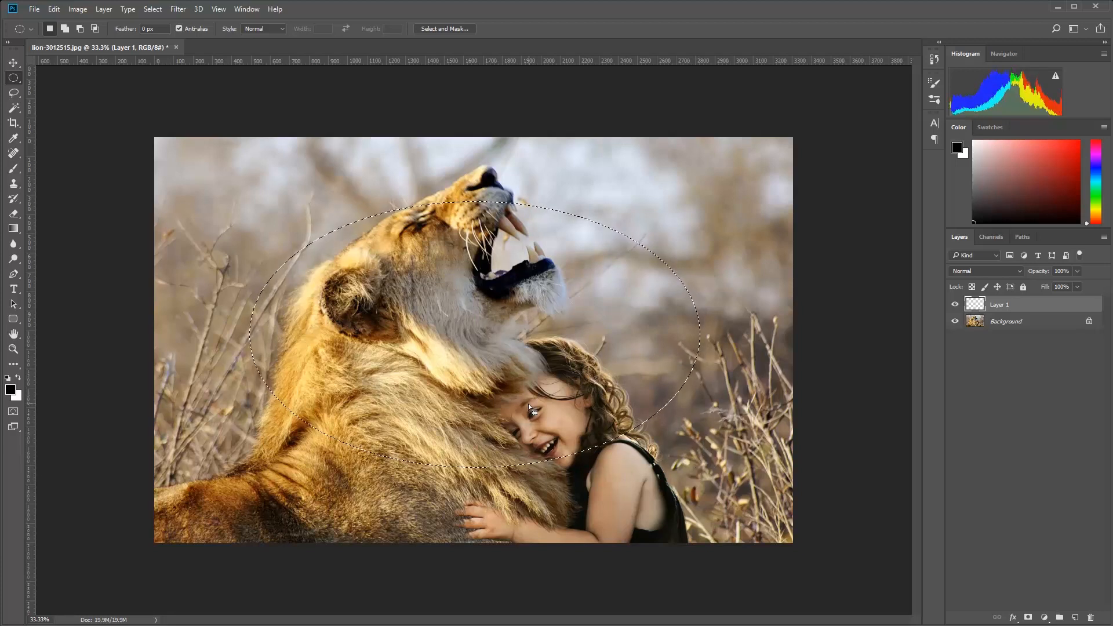
pyautogui.click(463, 336)
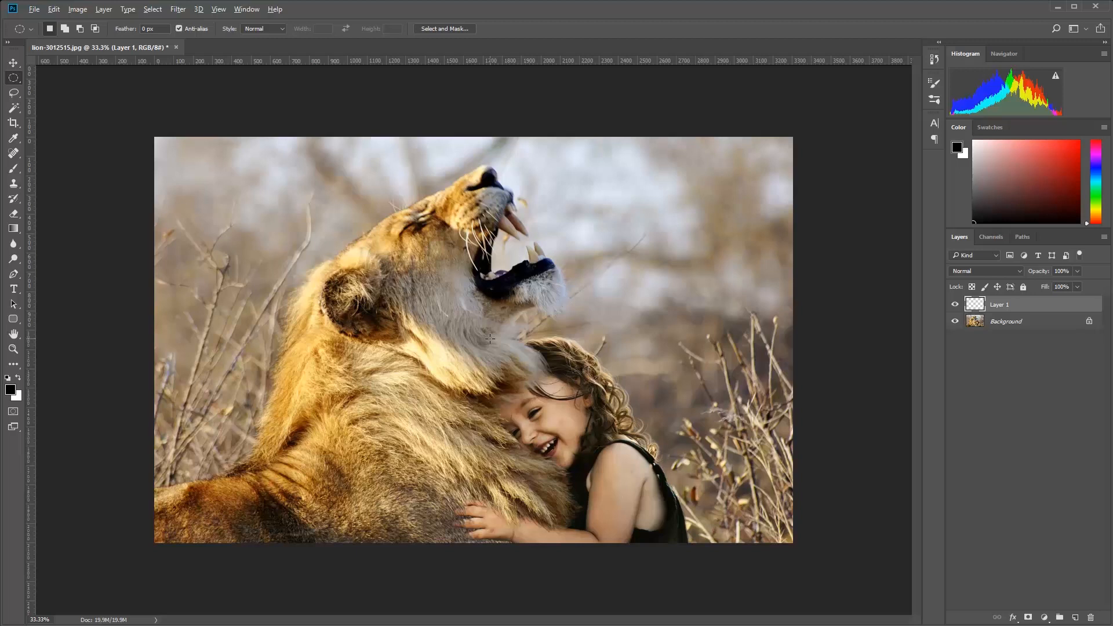
# - Draw a large elliptical selection outward from the photo's middle around the lion and girl, and nudge it left to centre it
pyautogui.moveTo(489, 338); pyautogui.dragTo(204, 521)
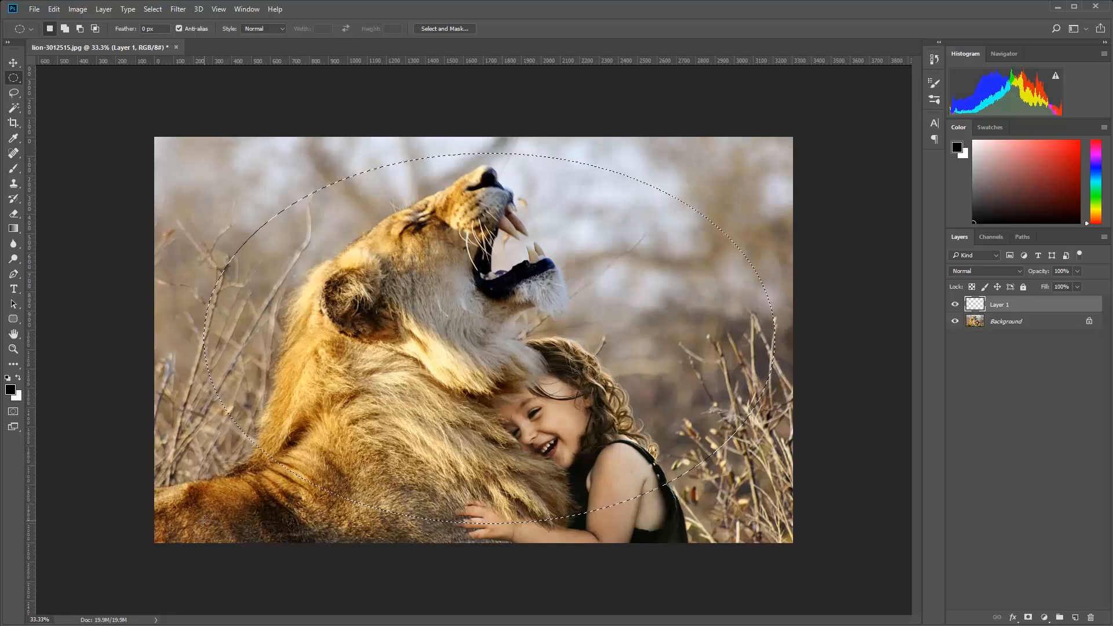
pyautogui.hotkey('shift', 'Left')
pyautogui.hotkey('shift', 'Left')
pyautogui.hotkey('shift', 'Left')
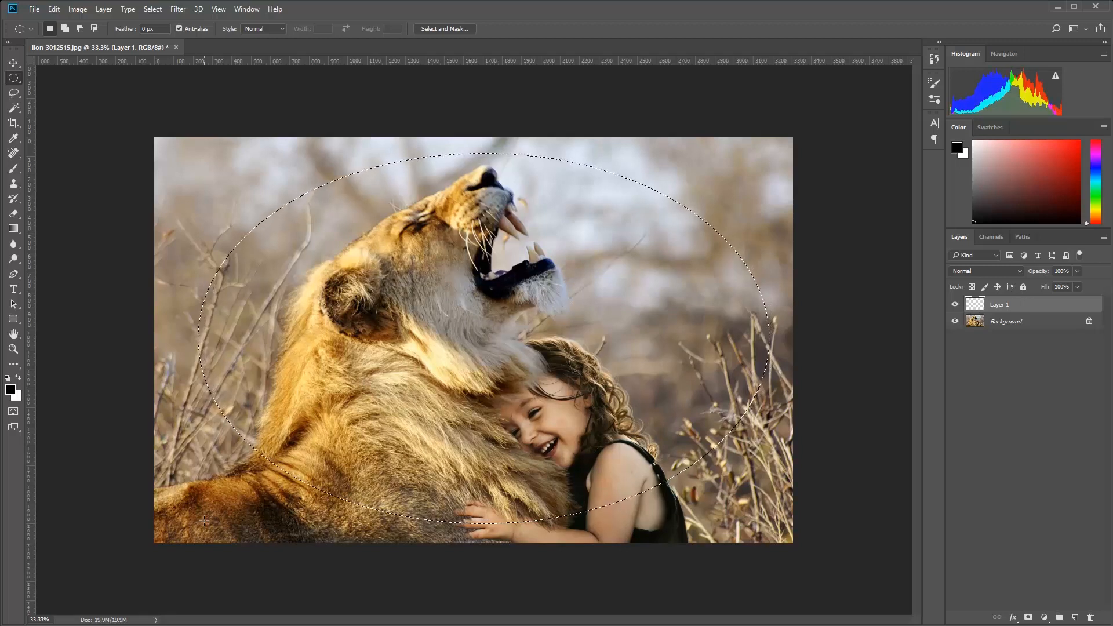
pyautogui.hotkey('shift', 'Left')
pyautogui.hotkey('shift', 'Left')
pyautogui.hotkey('shift', 'Left')
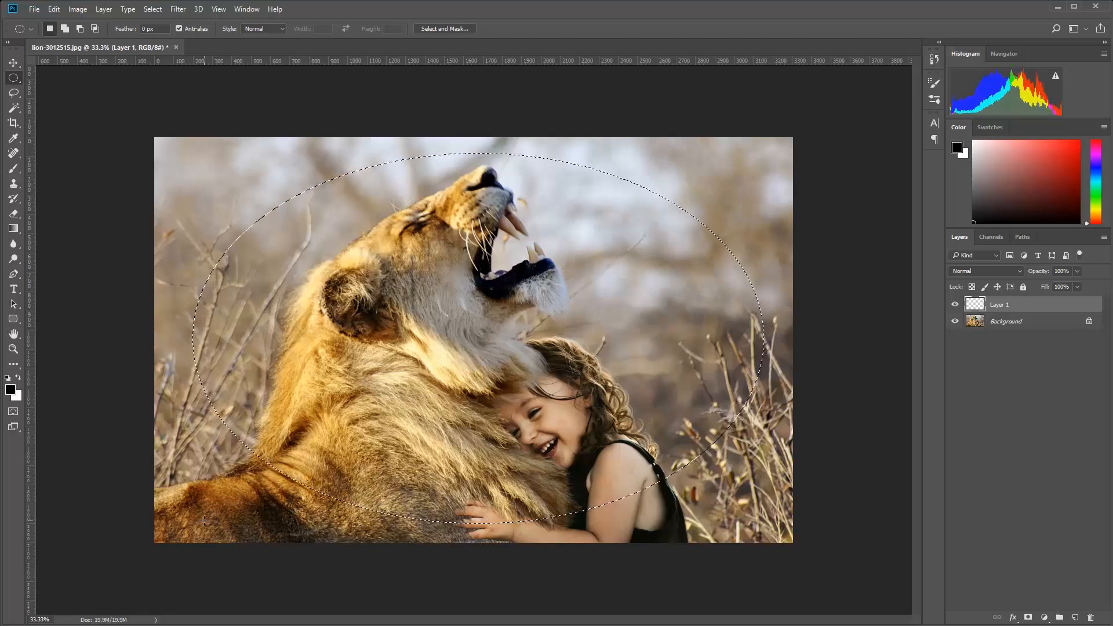
pyautogui.hotkey('shift', 'Left')
pyautogui.hotkey('shift', 'Left')
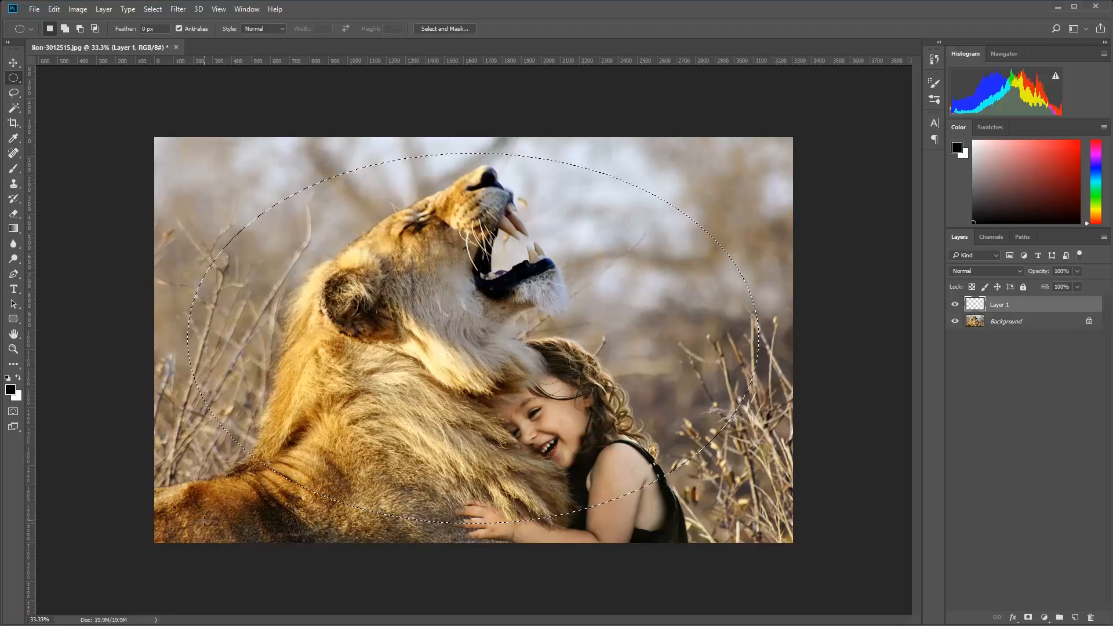
pyautogui.press('Left')
pyautogui.press('Left')
pyautogui.press('Left')
pyautogui.press('Left')
pyautogui.press('Left')
pyautogui.press('Left')
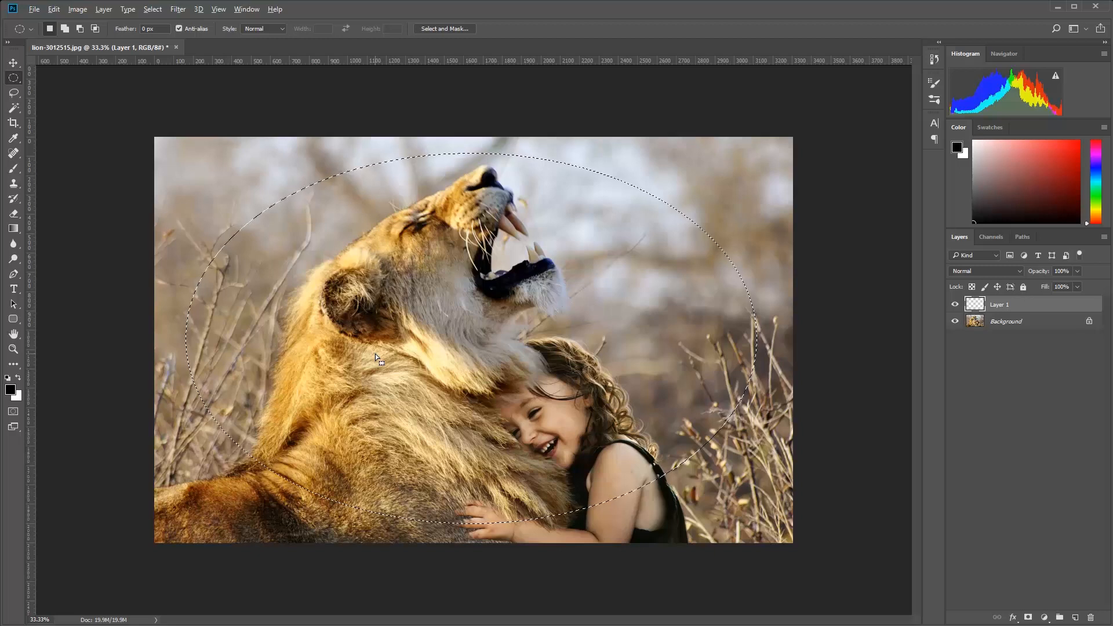
# - Invert the elliptical selection so the area outside it can be filled with black on Layer 1, and clear the selection
pyautogui.hotkey('alt', 'BackSpace')
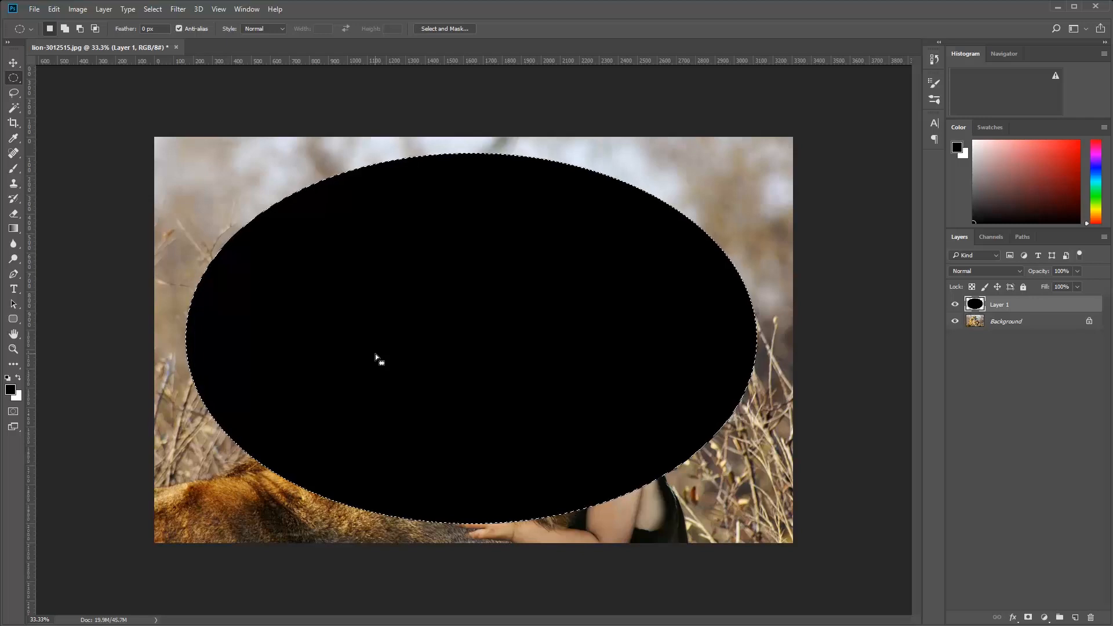
pyautogui.press('Delete')
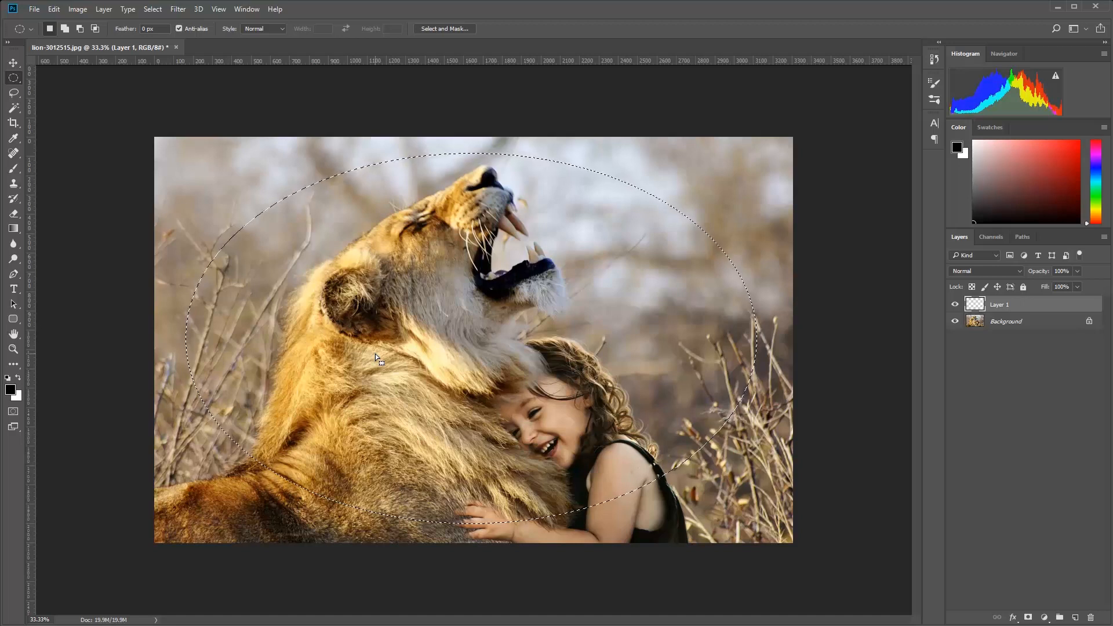
pyautogui.press('shift')
pyautogui.hotkey('shift', 'ctrl', 'i')
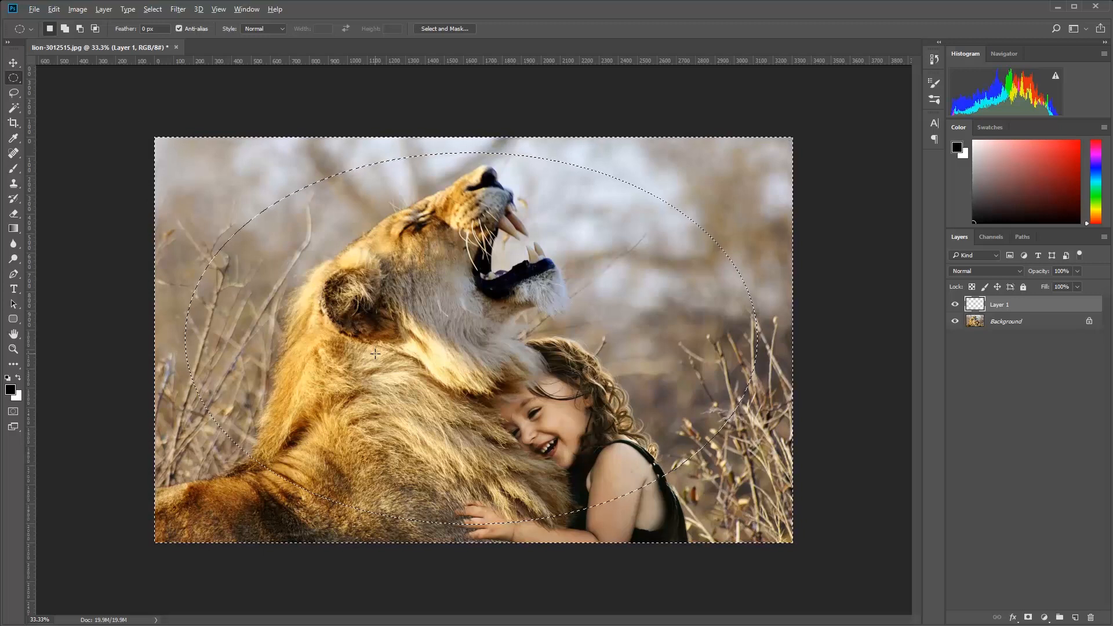
pyautogui.hotkey('alt', 'BackSpace')
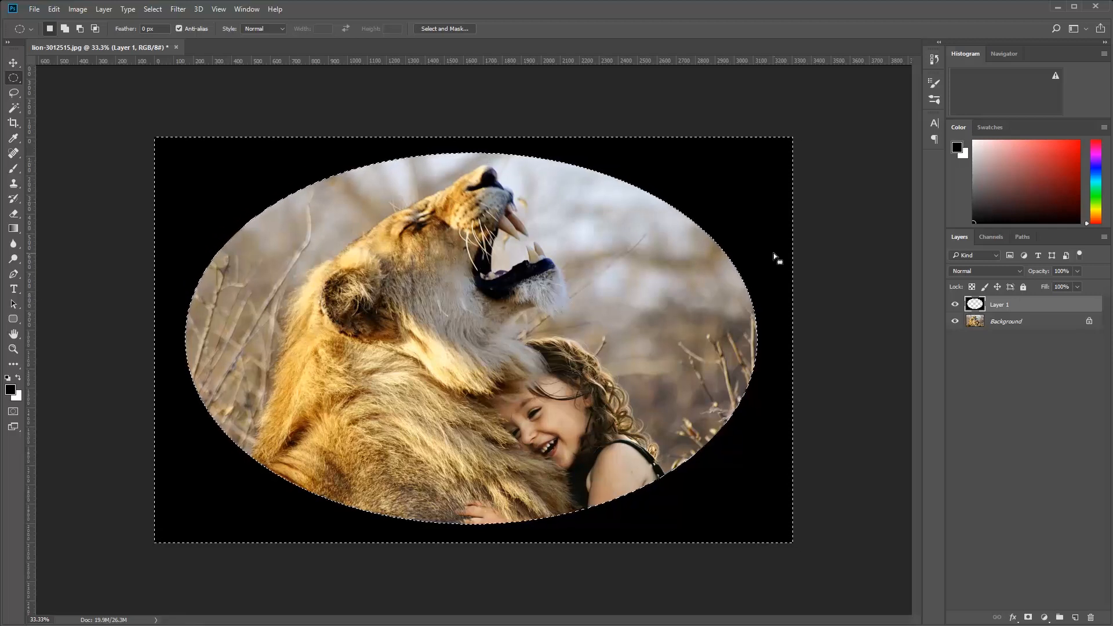
pyautogui.click(749, 242)
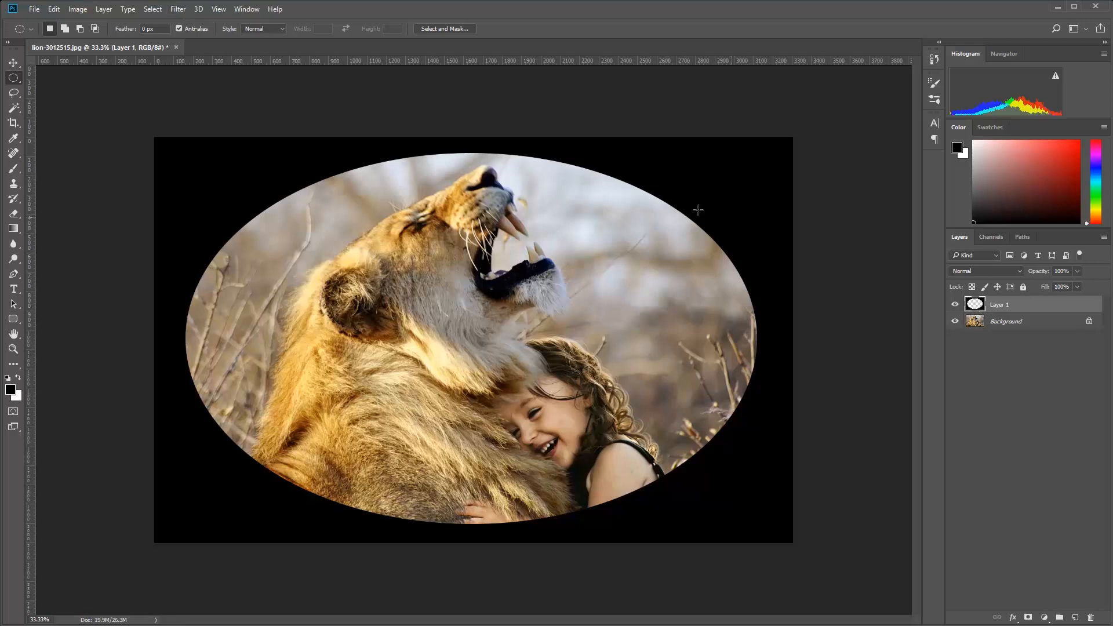
# - Apply a Gaussian Blur with a 182.0-pixel radius to Layer 1 and lower the layer's opacity to 88%
pyautogui.click(181, 10)
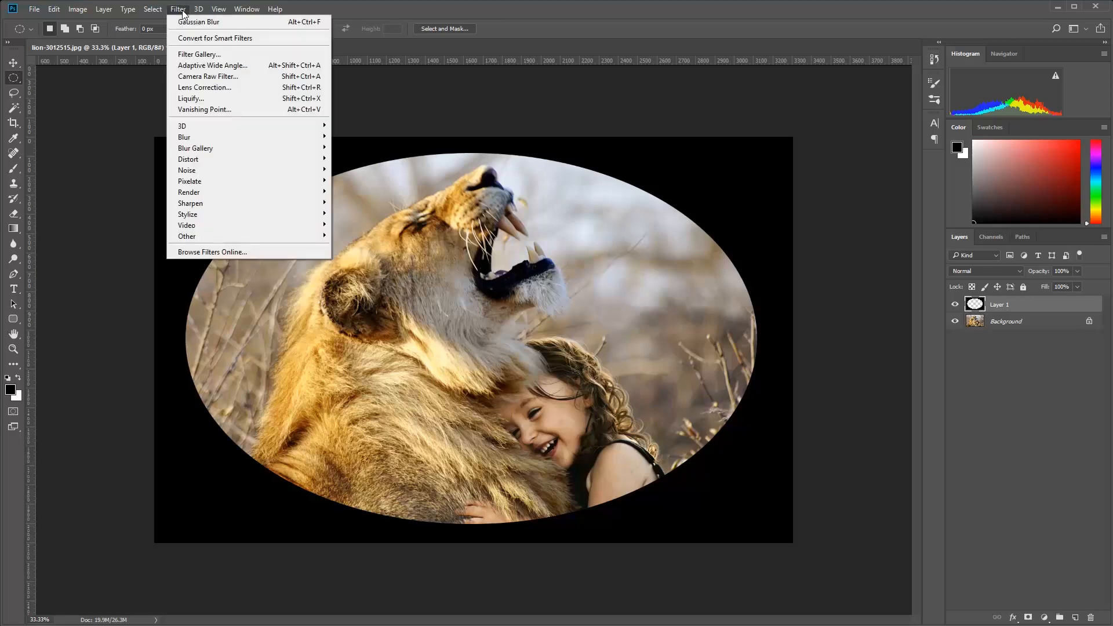
pyautogui.moveTo(209, 139)
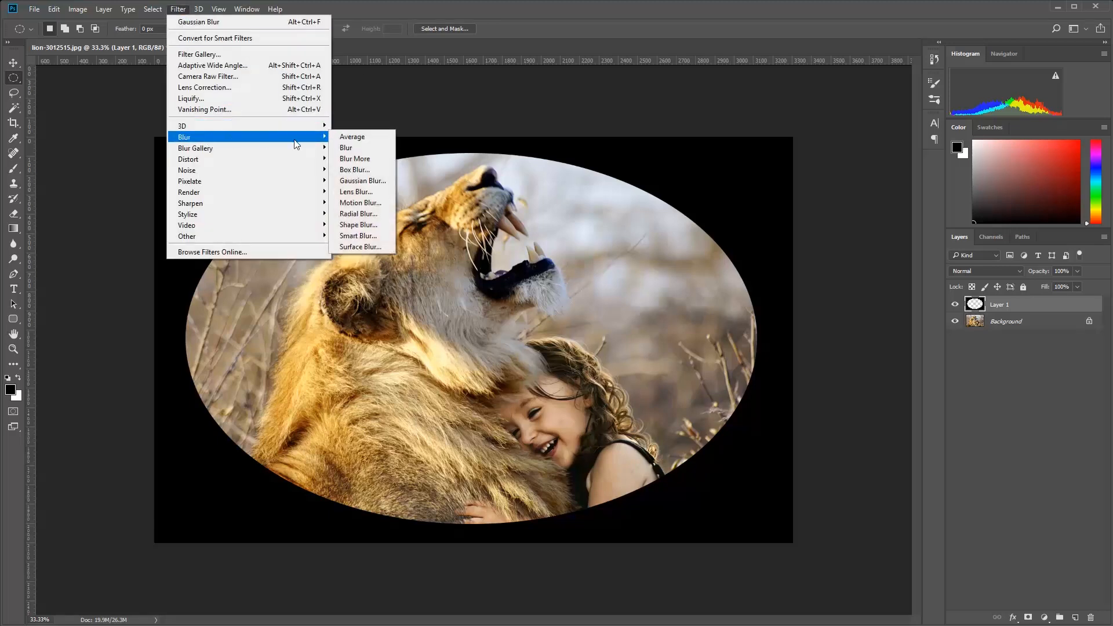
pyautogui.click(362, 181)
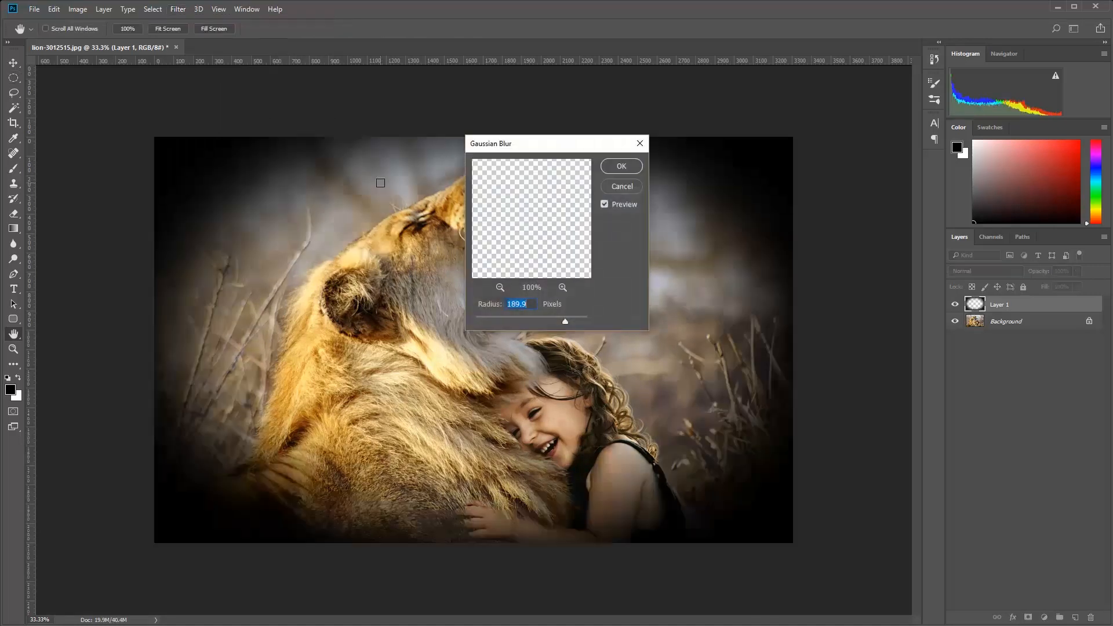
pyautogui.moveTo(542, 151); pyautogui.dragTo(858, 135)
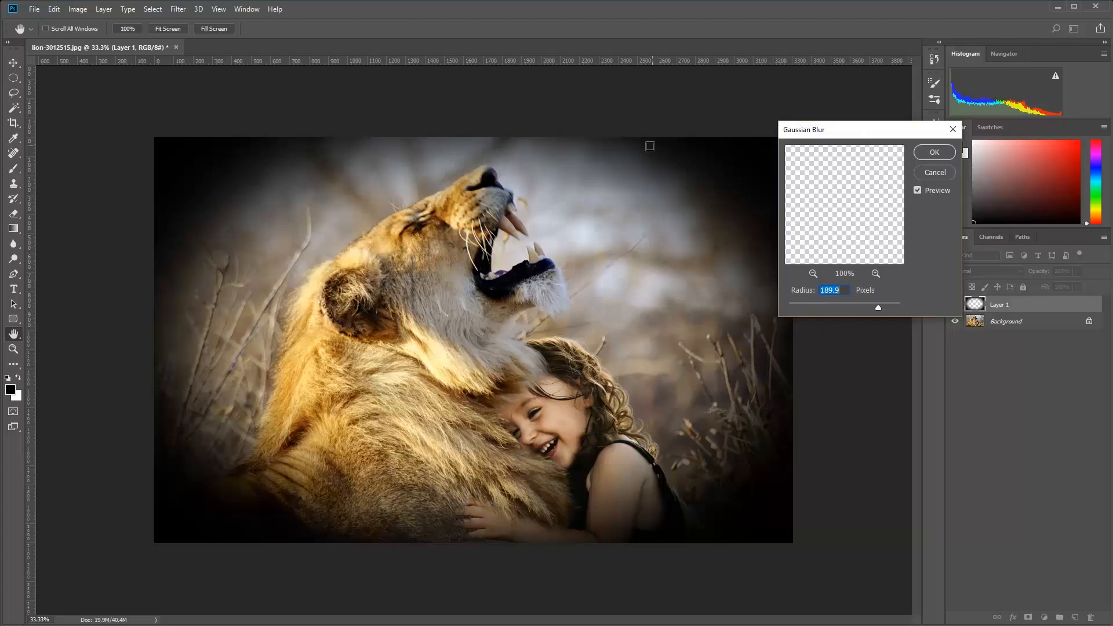
pyautogui.click(827, 289)
pyautogui.moveTo(826, 290); pyautogui.dragTo(841, 290)
pyautogui.write('150')
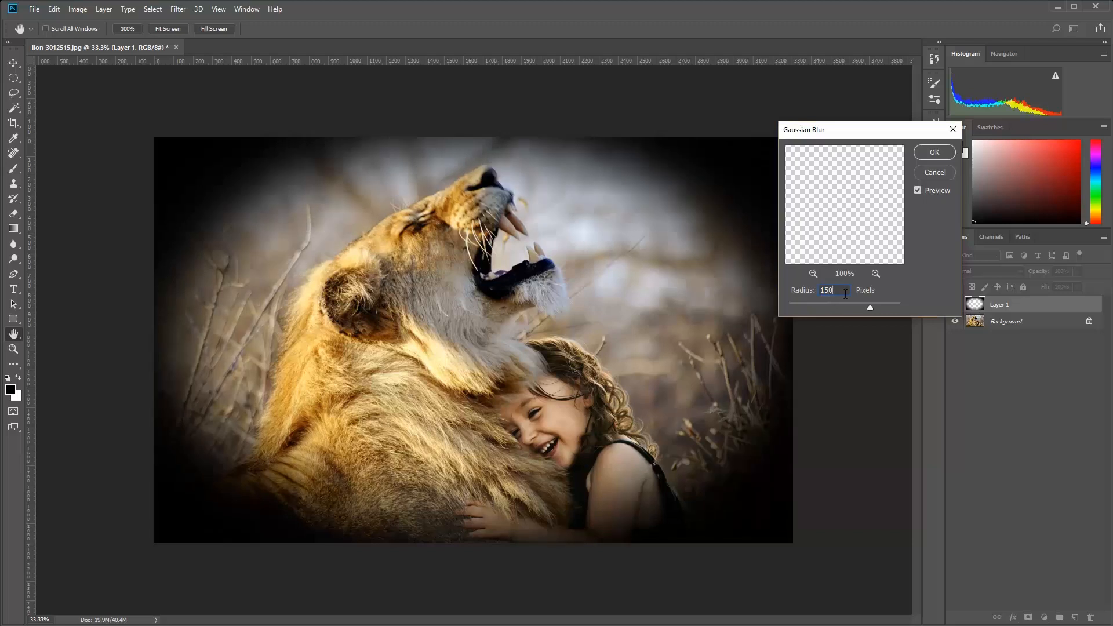
pyautogui.moveTo(873, 308); pyautogui.dragTo(868, 307)
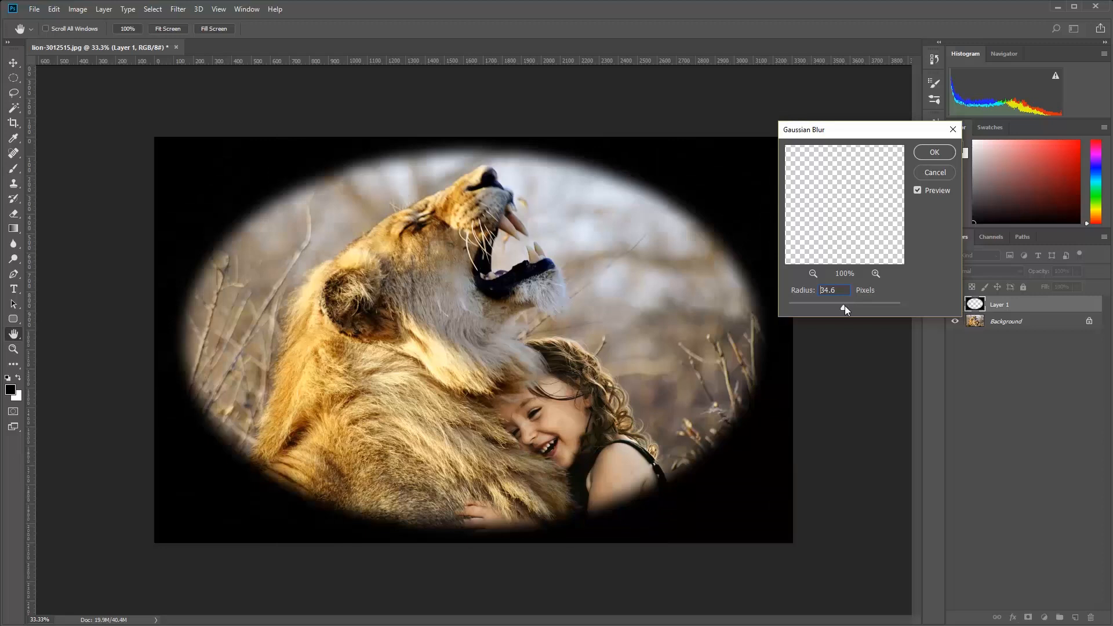
pyautogui.moveTo(864, 306); pyautogui.dragTo(876, 309)
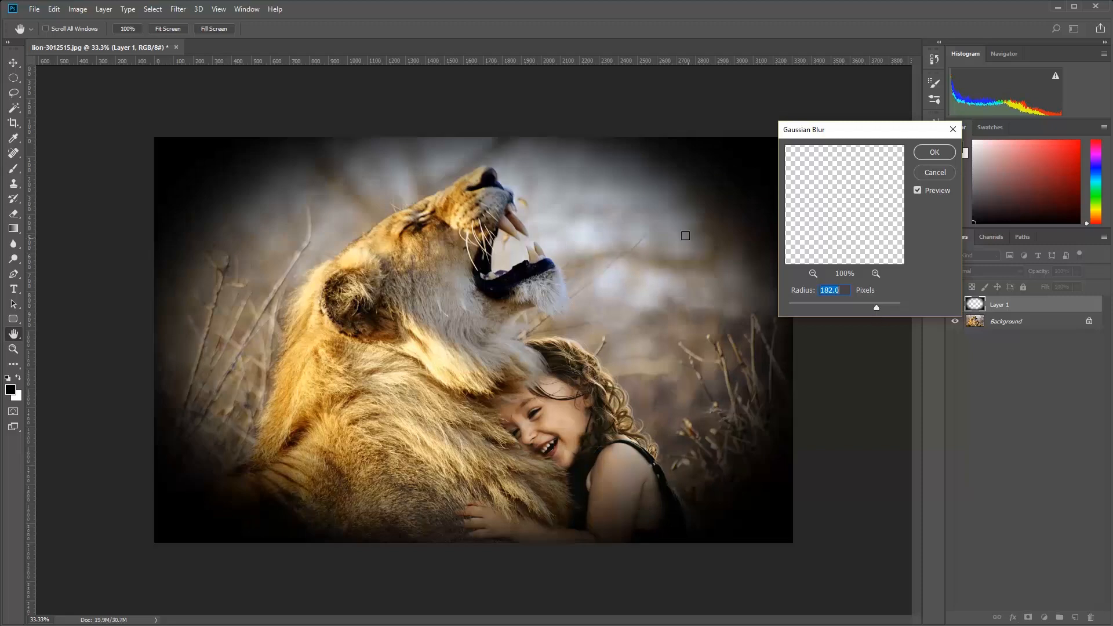
pyautogui.click(941, 153)
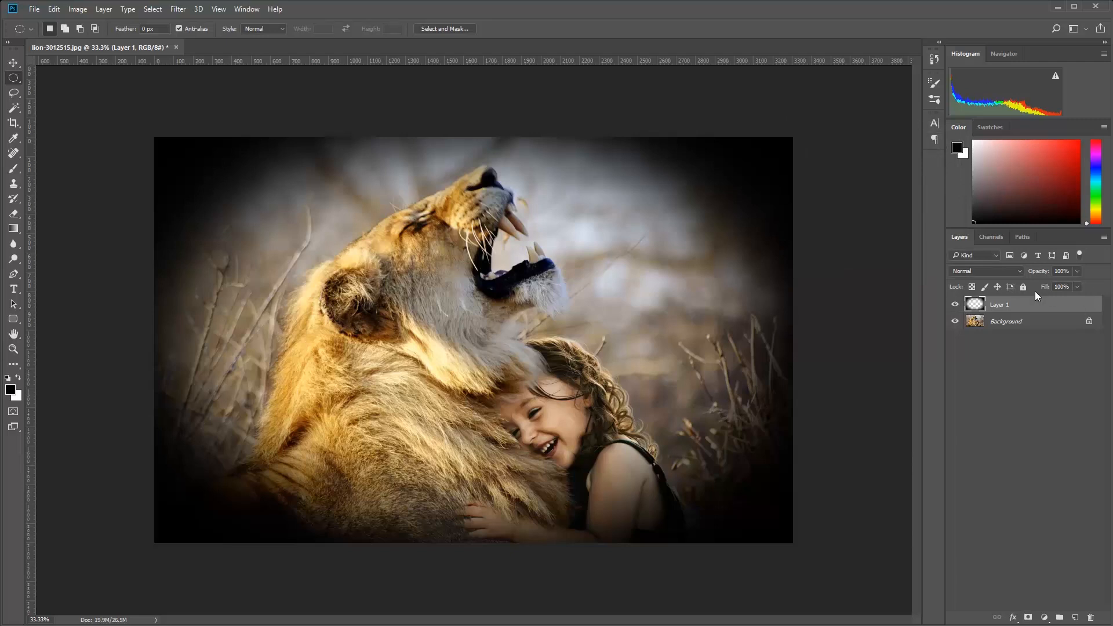
pyautogui.moveTo(1041, 273); pyautogui.dragTo(1034, 273)
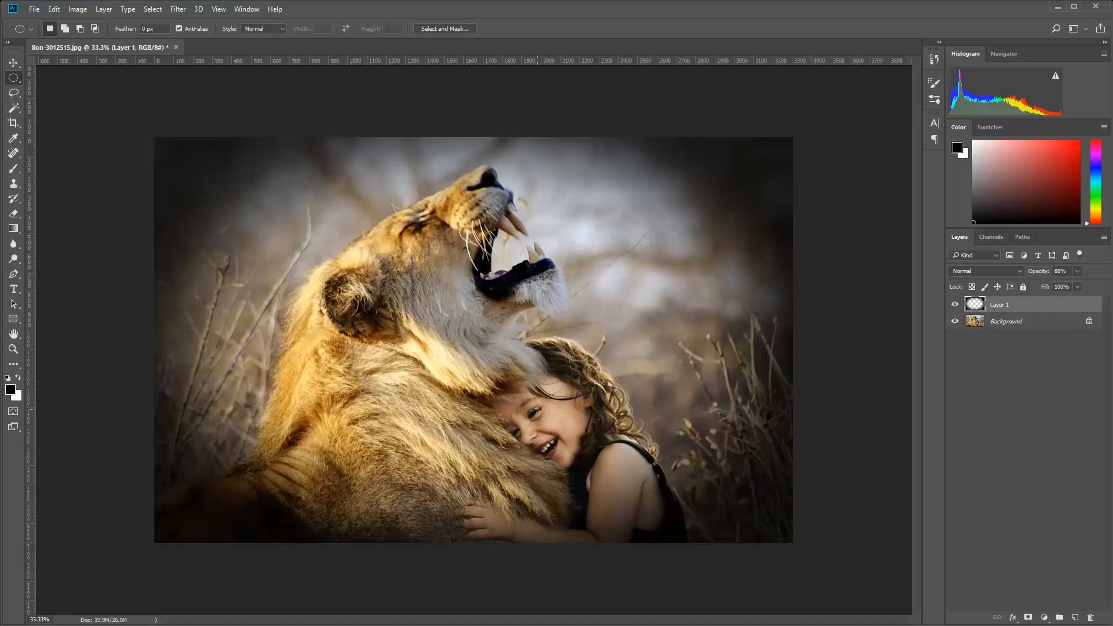
# - Try to move the locked Background photo on the canvas with the Move tool
pyautogui.click(980, 323)
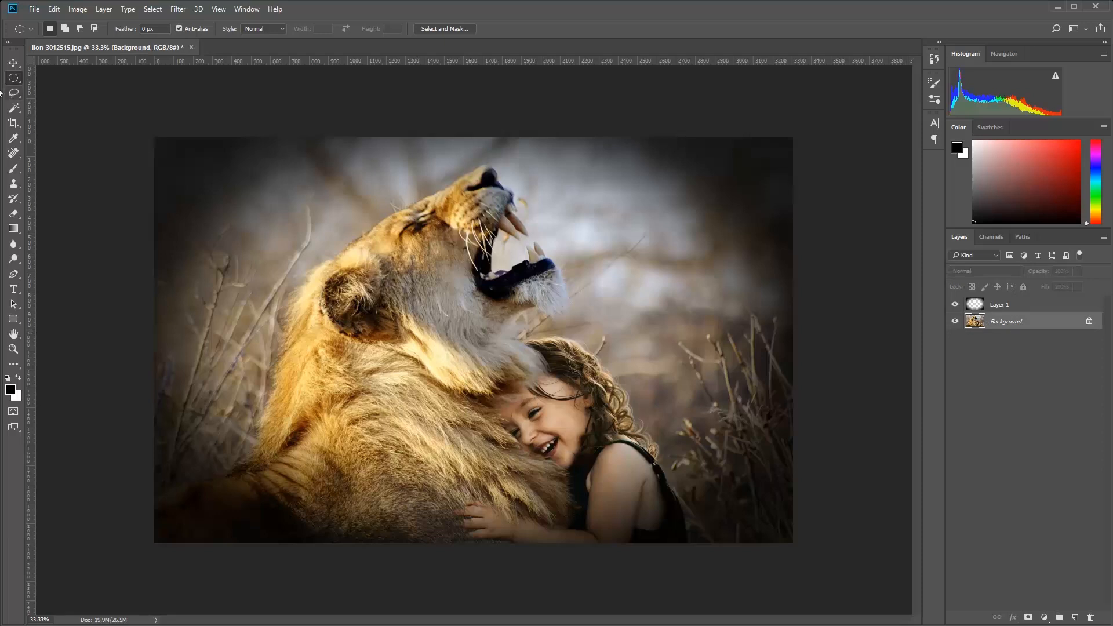
pyautogui.click(13, 62)
pyautogui.click(369, 305)
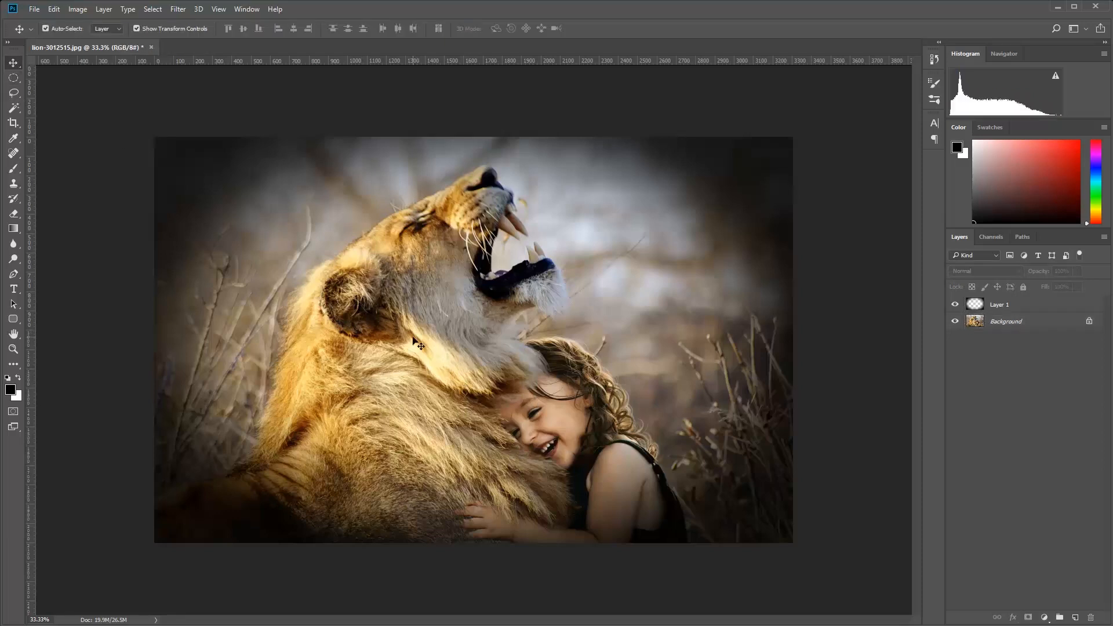
pyautogui.click(536, 357)
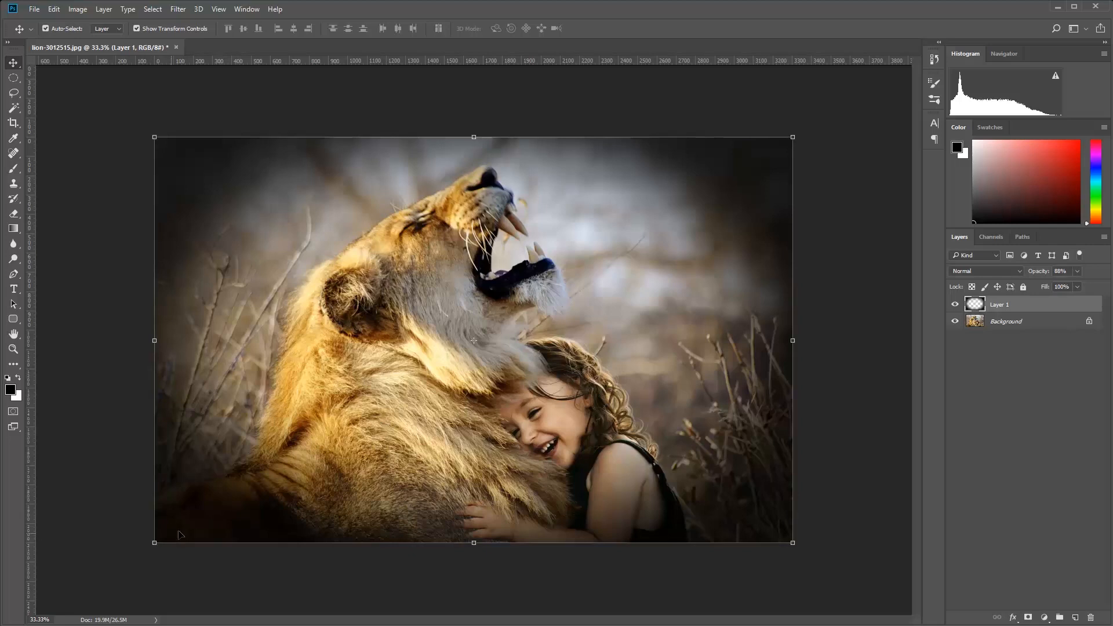
pyautogui.moveTo(328, 394); pyautogui.dragTo(303, 392)
pyautogui.moveTo(404, 368); pyautogui.dragTo(382, 447)
# - Unlock the Background layer and rename it Lion
pyautogui.click(1039, 327)
pyautogui.click(1090, 321)
pyautogui.moveTo(473, 328)
pyautogui.mouseDown()
pyautogui.moveTo(453, 370)
pyautogui.moveTo(488, 339)
pyautogui.moveTo(477, 333)
pyautogui.mouseUp()
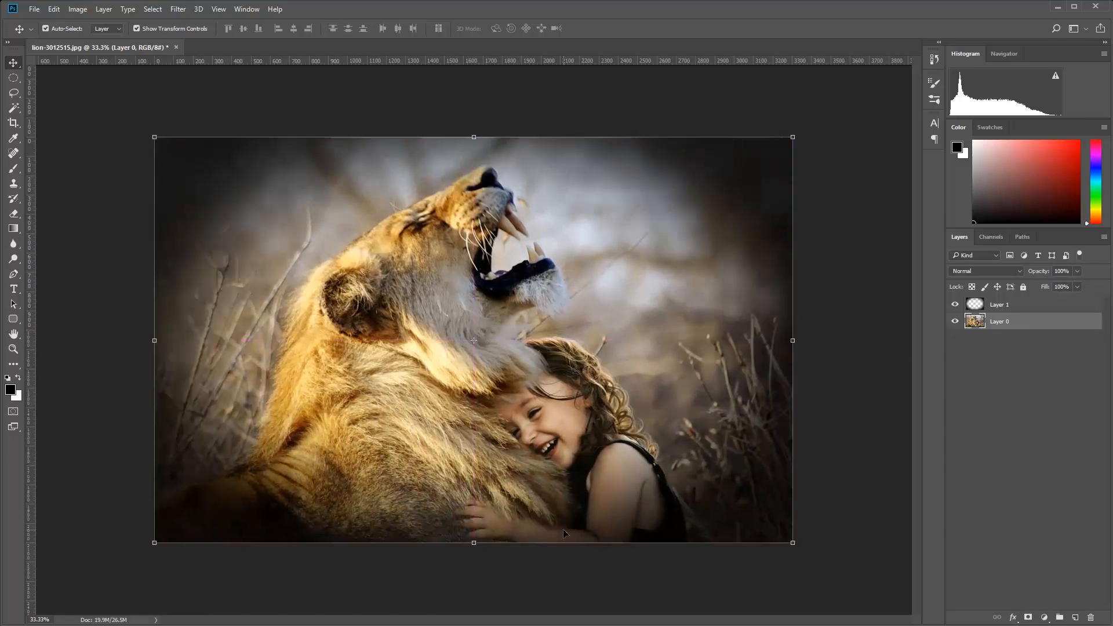
pyautogui.doubleClick(1002, 322)
pyautogui.write('Lion')
pyautogui.click(982, 363)
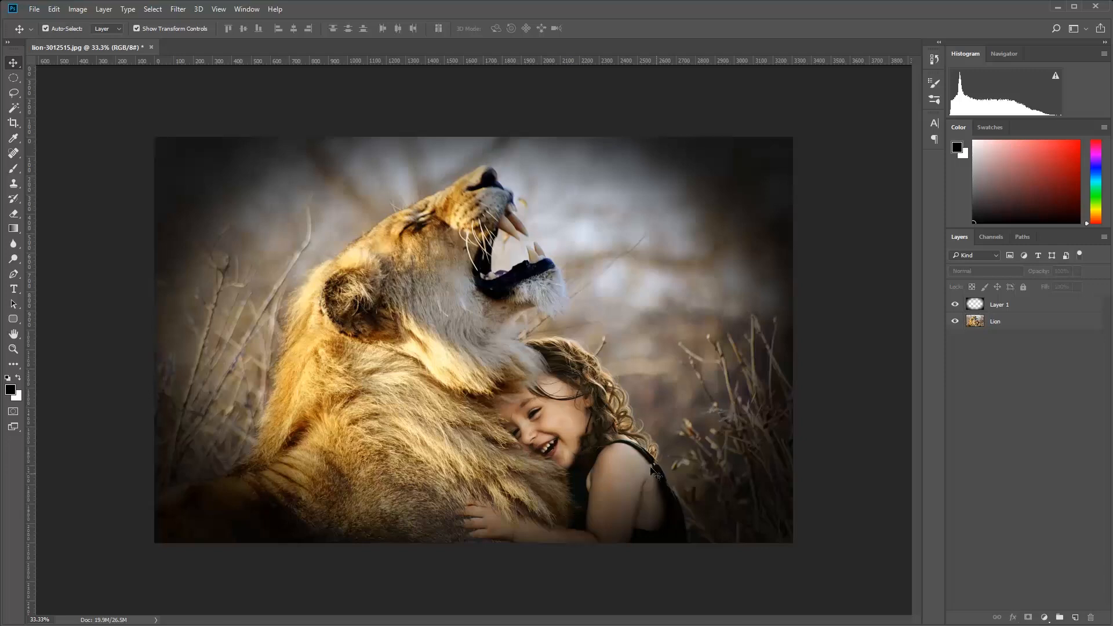
pyautogui.click(462, 324)
pyautogui.moveTo(462, 324)
pyautogui.mouseDown()
pyautogui.moveTo(674, 322)
pyautogui.moveTo(461, 325)
pyautogui.mouseUp()
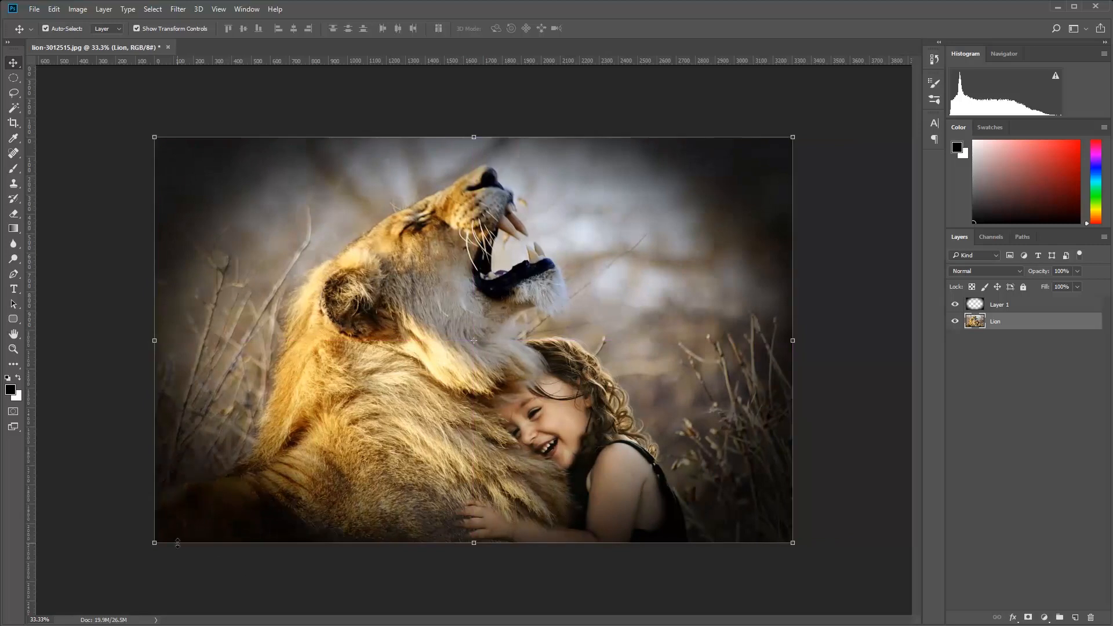
pyautogui.moveTo(154, 543)
pyautogui.mouseDown()
pyautogui.moveTo(264, 474)
pyautogui.moveTo(154, 541)
pyautogui.mouseUp()
pyautogui.hotkey('ctrl', 'z')
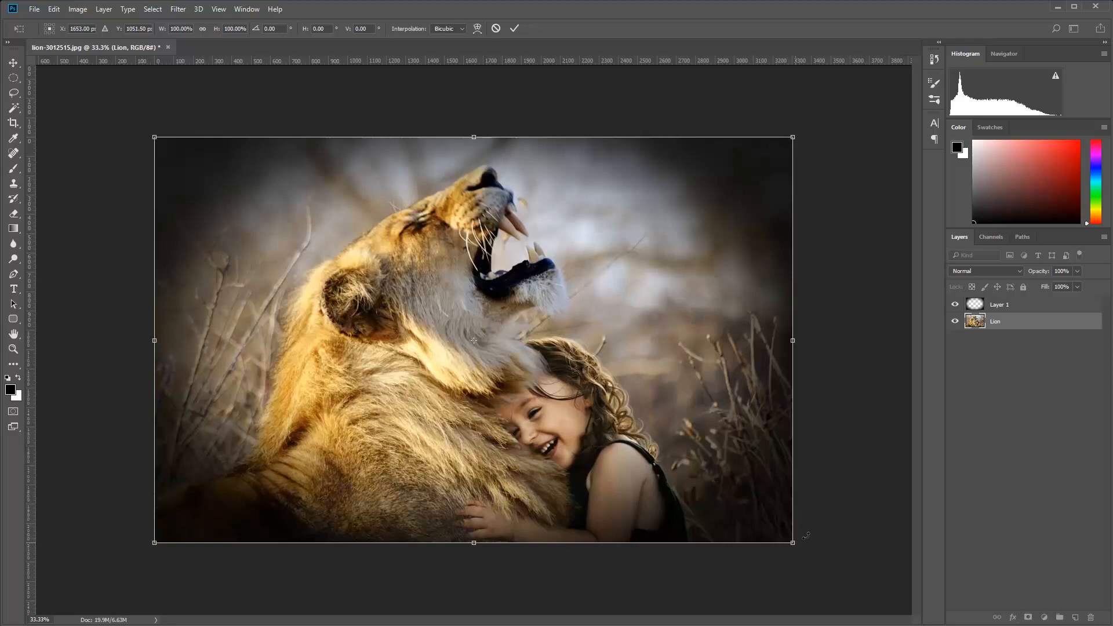
pyautogui.press('Escape')
pyautogui.click(771, 553)
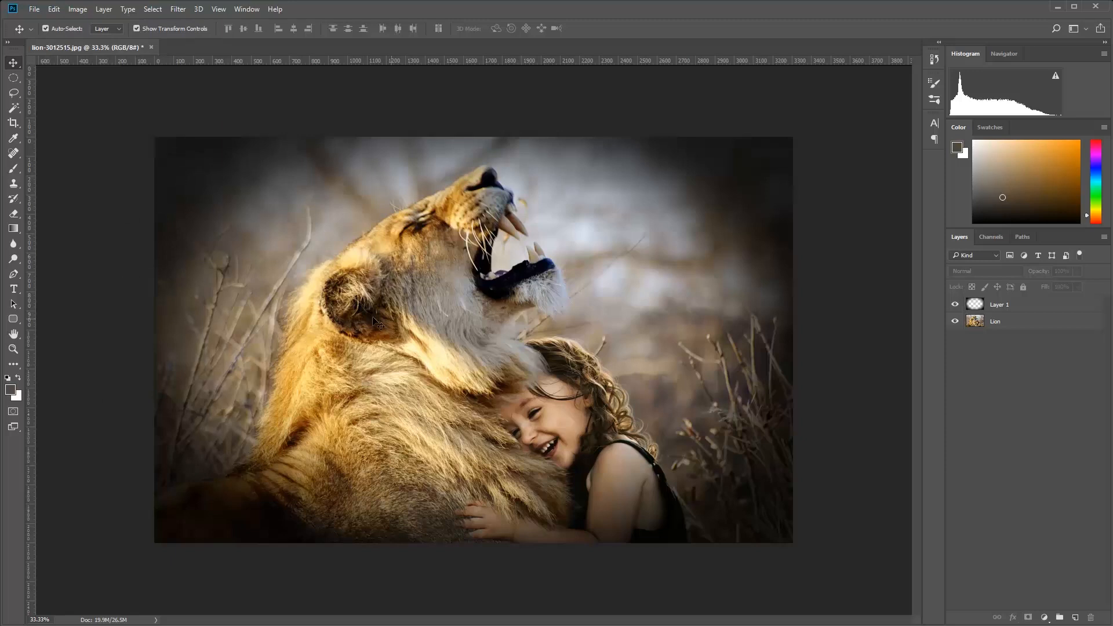
# - Fill Layer 1 with the dark brown foreground color #504739 at 100% opacity in Normal mode, preserving transparency
pyautogui.click(984, 307)
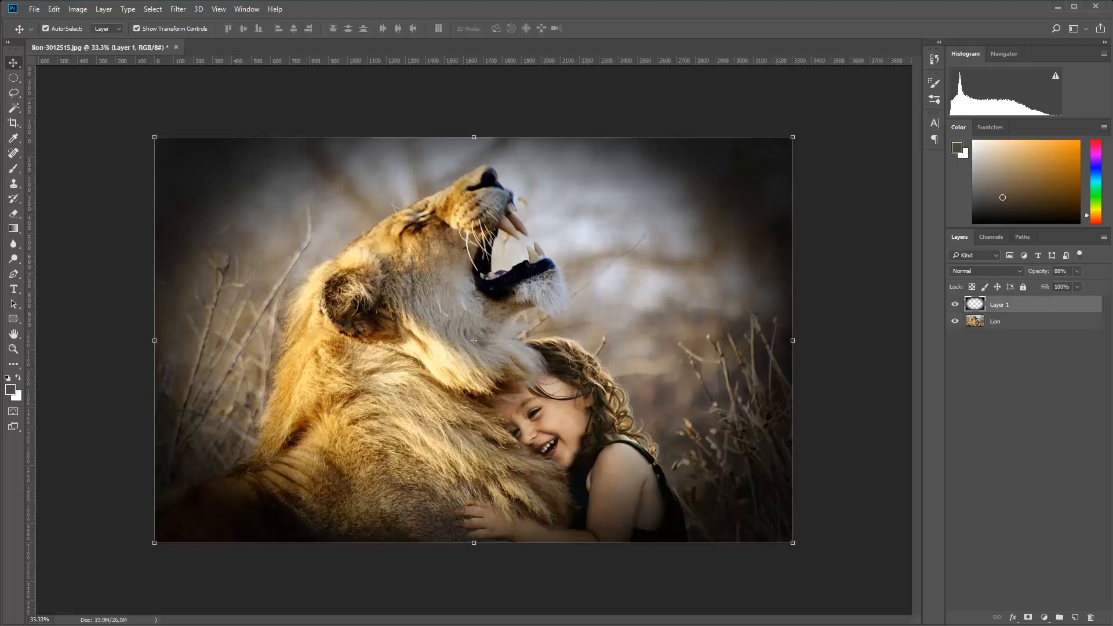
pyautogui.click(54, 10)
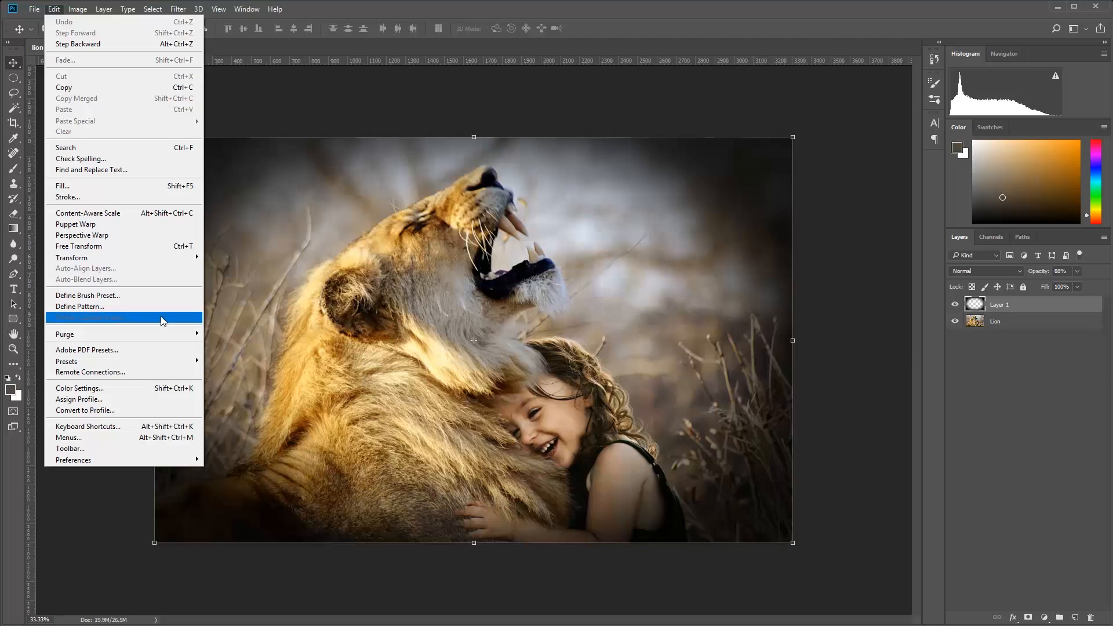
pyautogui.click(85, 187)
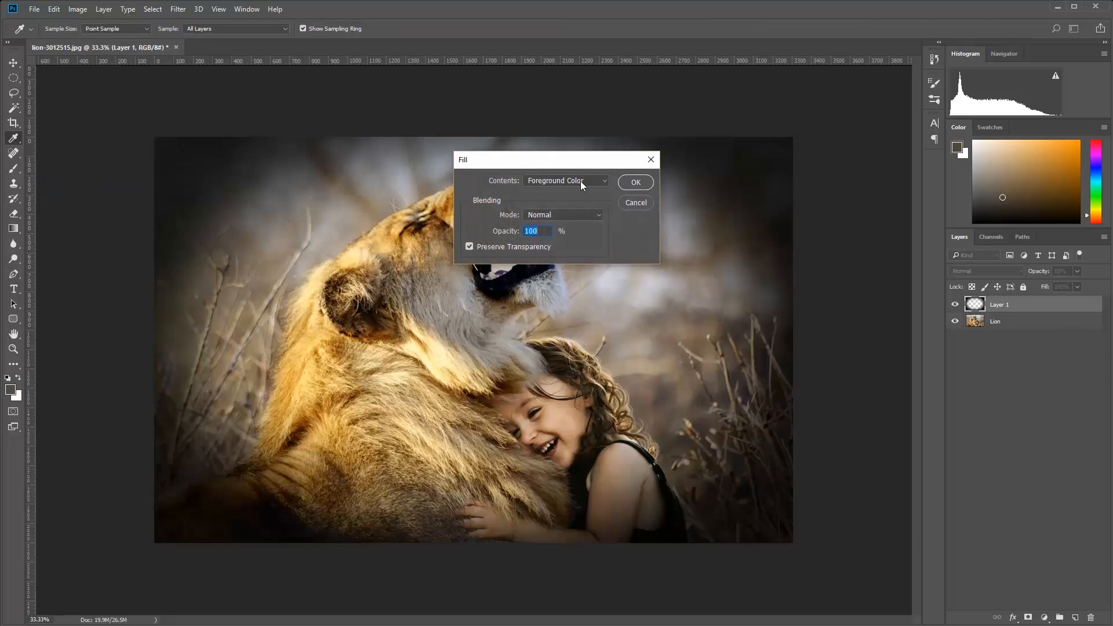
pyautogui.click(636, 182)
pyautogui.press('v')
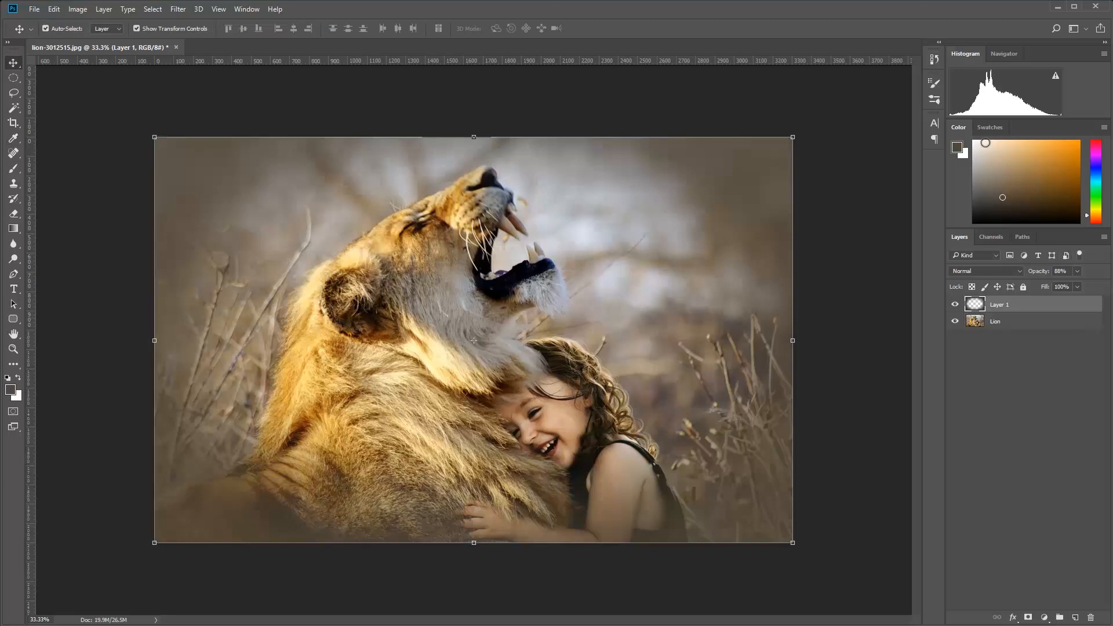
# - Set the foreground color to near-white #f8f7f6 and fill Layer 1's vignette with it
pyautogui.click(958, 148)
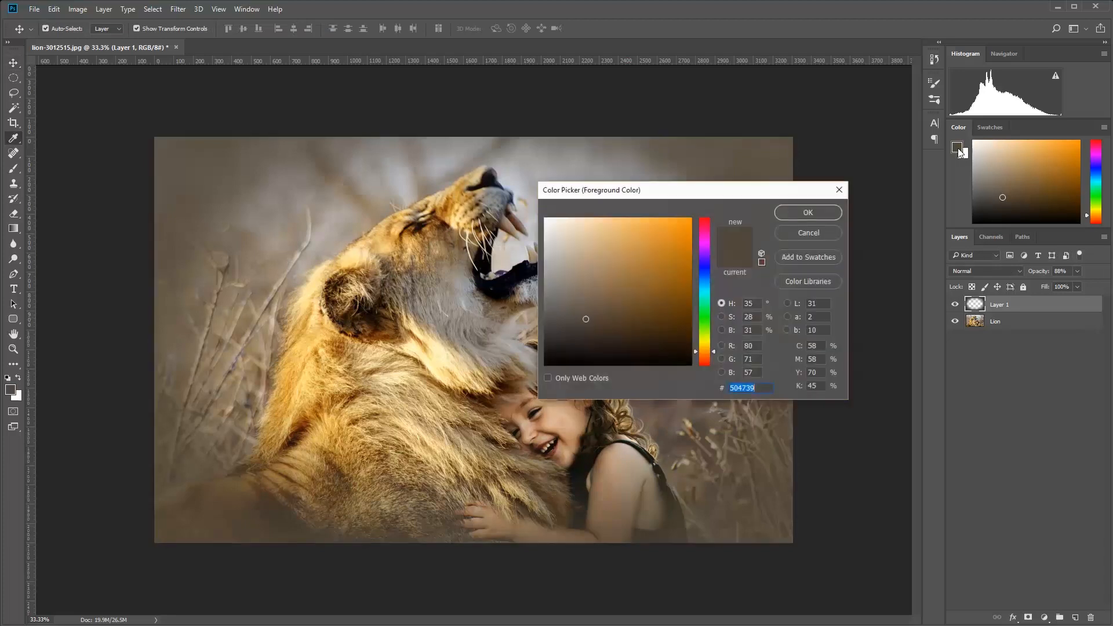
pyautogui.click(975, 143)
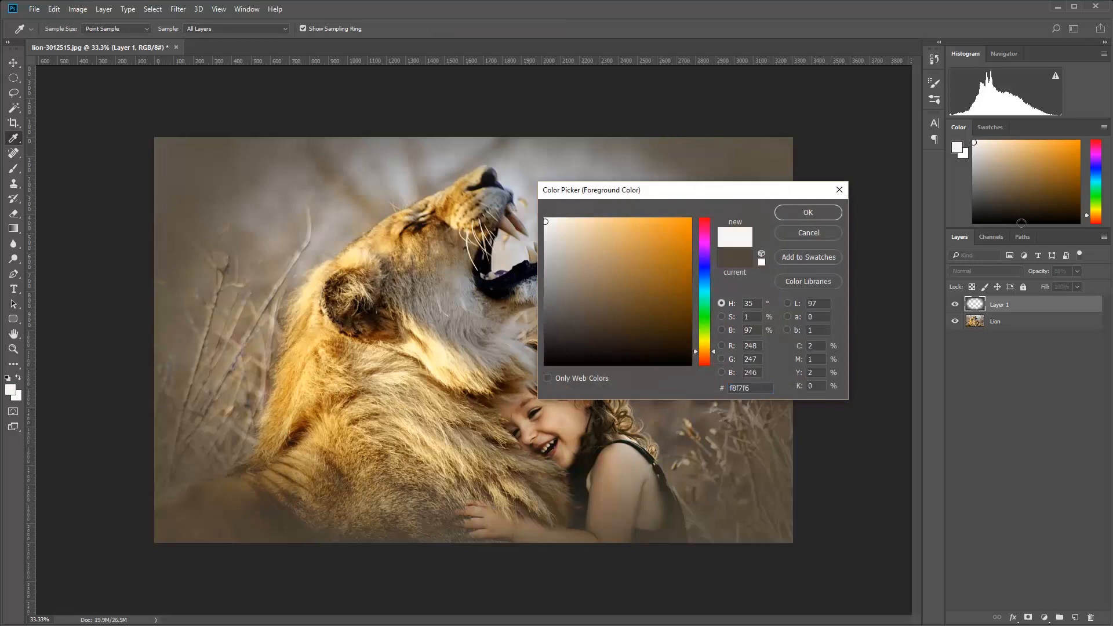
pyautogui.click(811, 210)
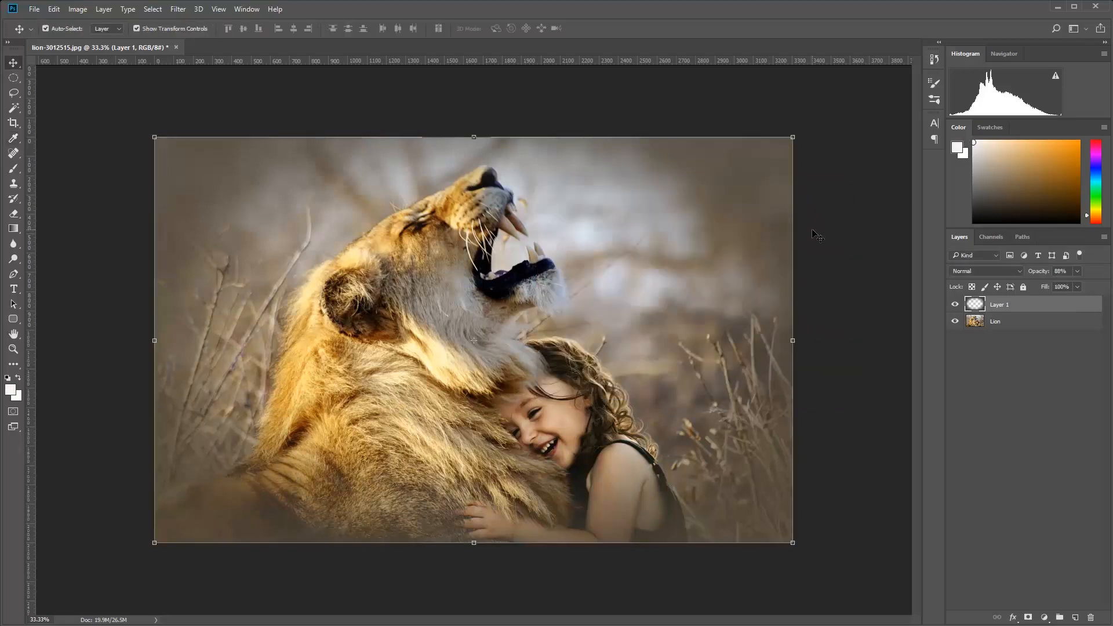
pyautogui.click(53, 9)
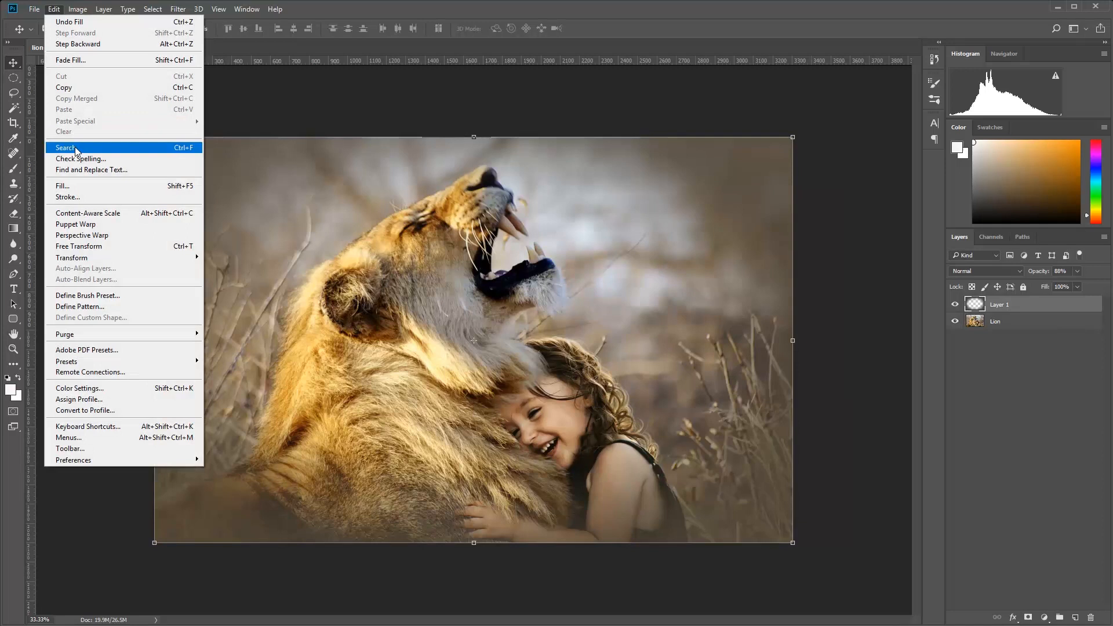
pyautogui.click(96, 186)
pyautogui.click(636, 183)
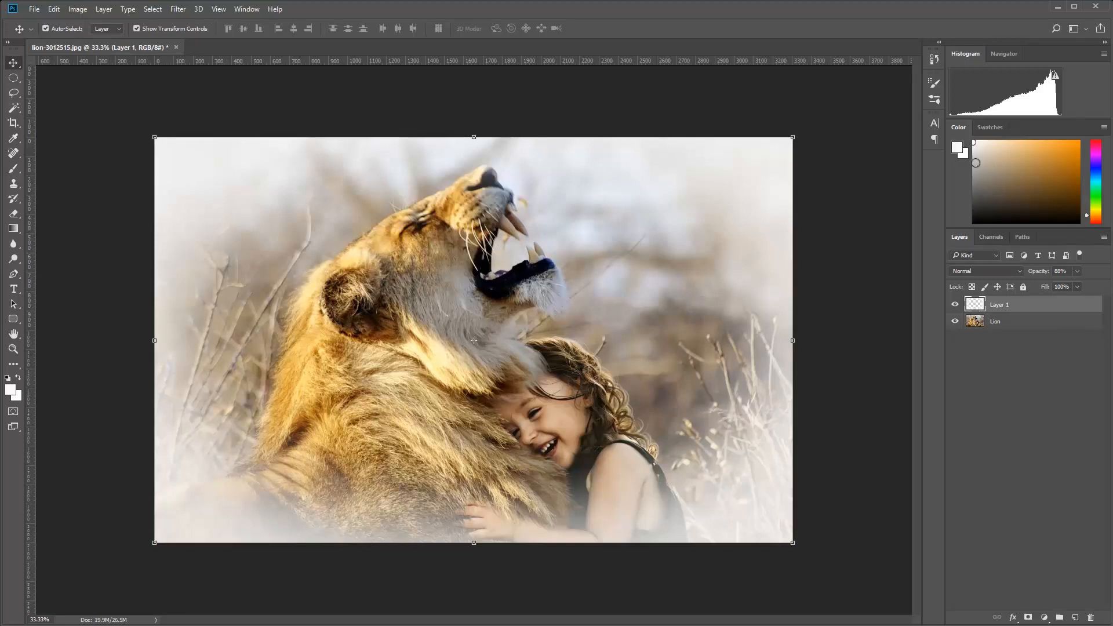
# - Pick black as the foreground color and refill Layer 1's vignette with it at 100% opacity, preserving transparency
pyautogui.click(978, 221)
pyautogui.click(53, 8)
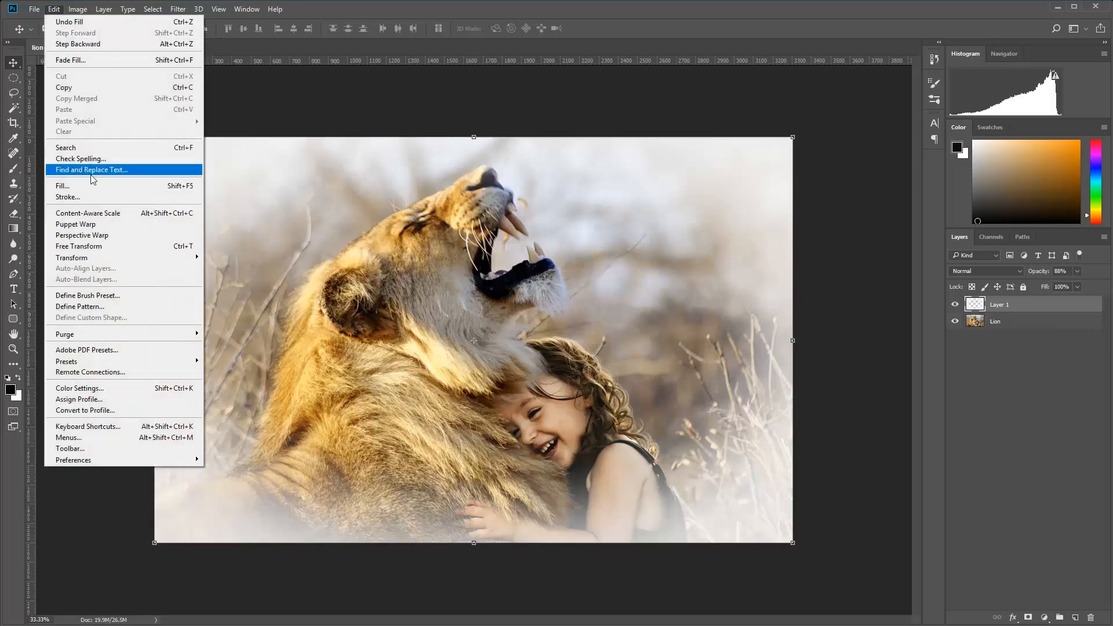
pyautogui.click(114, 185)
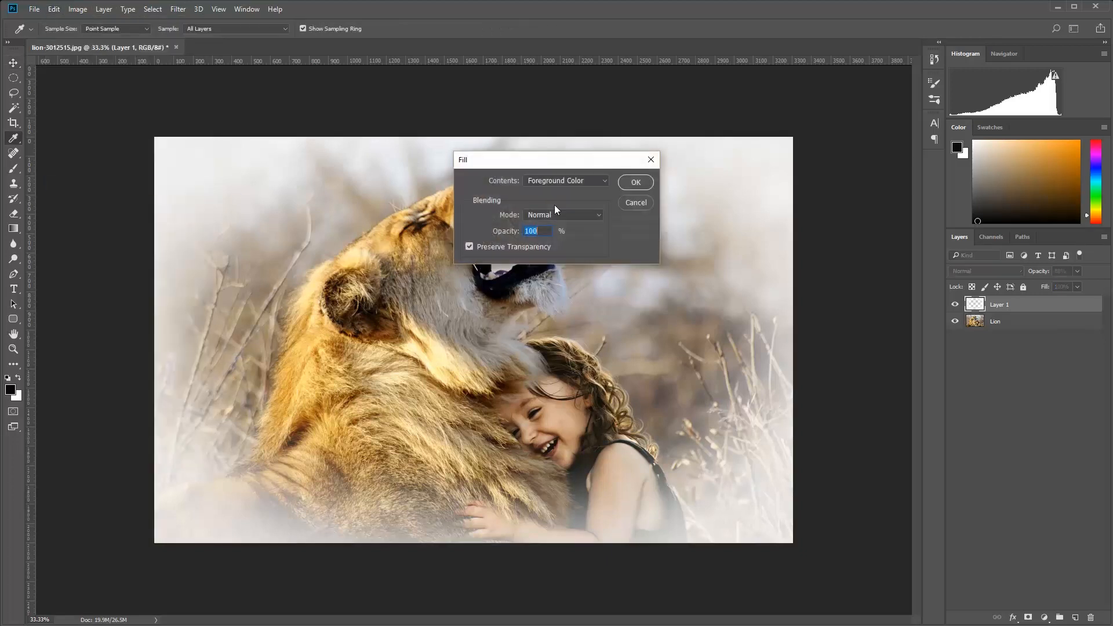
pyautogui.press('v')
pyautogui.click(635, 183)
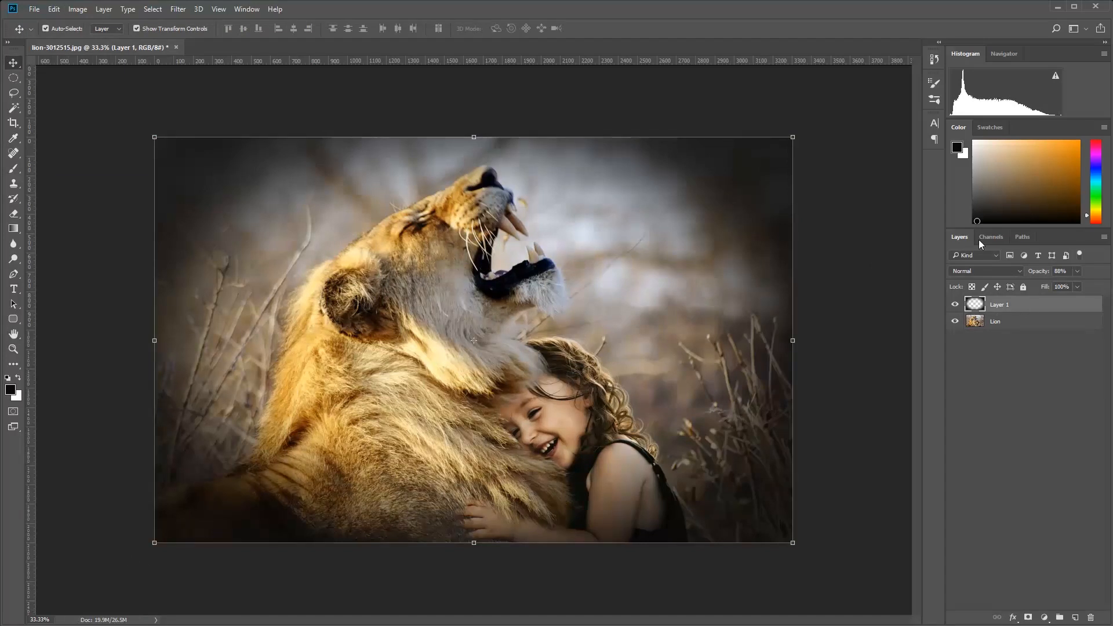
# - Enable a Color Overlay effect in Layer 1's layer style and show its settings
pyautogui.doubleClick(1000, 305)
pyautogui.click(977, 309)
pyautogui.doubleClick(977, 309)
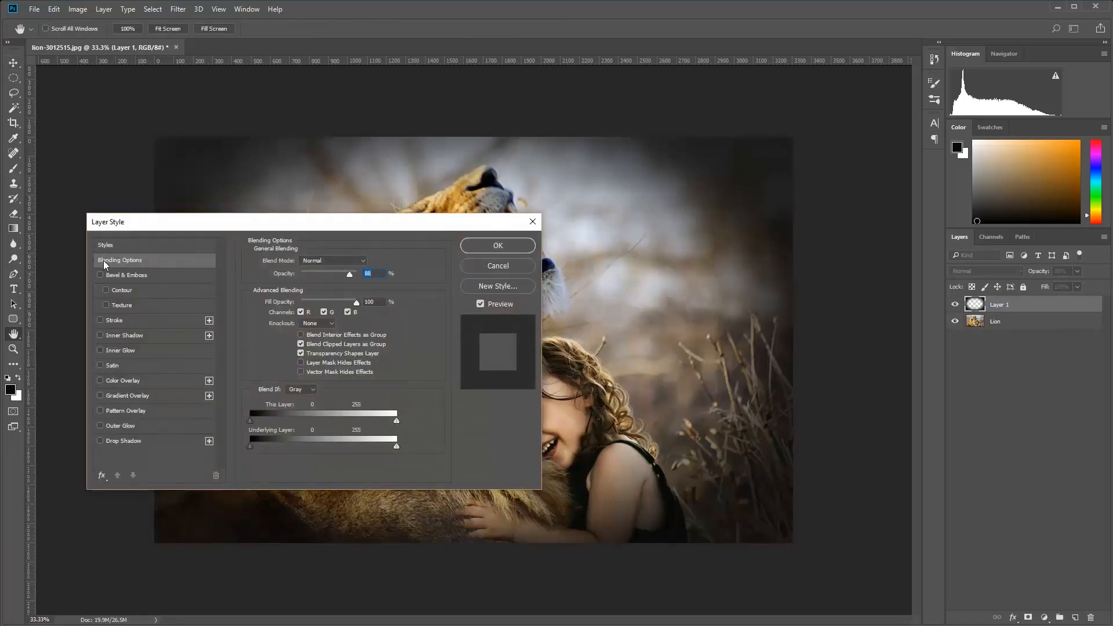
pyautogui.click(100, 381)
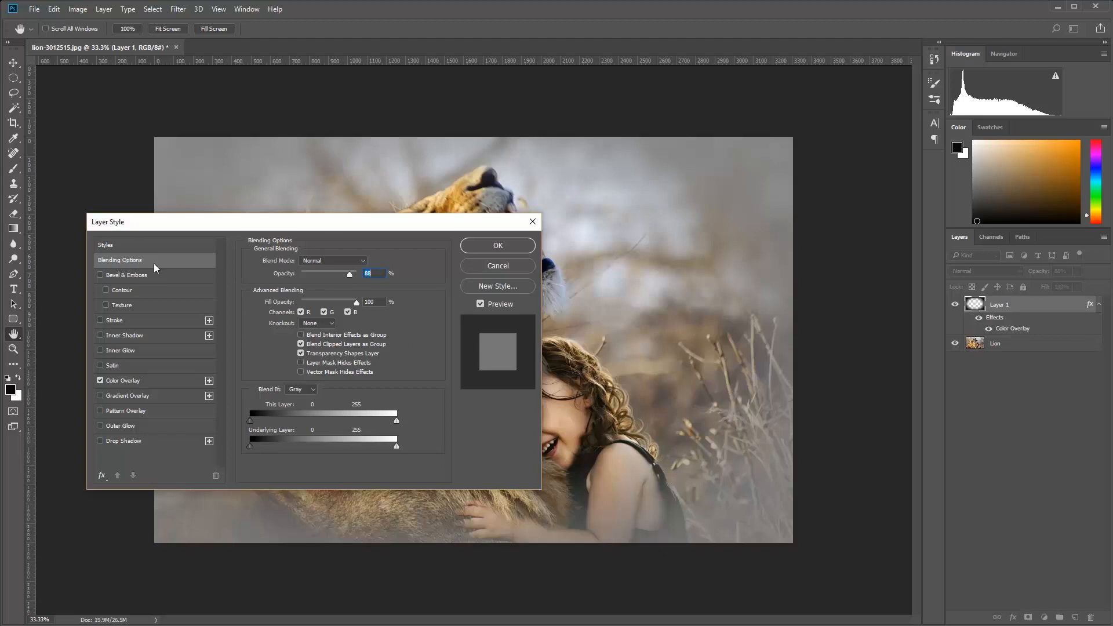
pyautogui.click(136, 380)
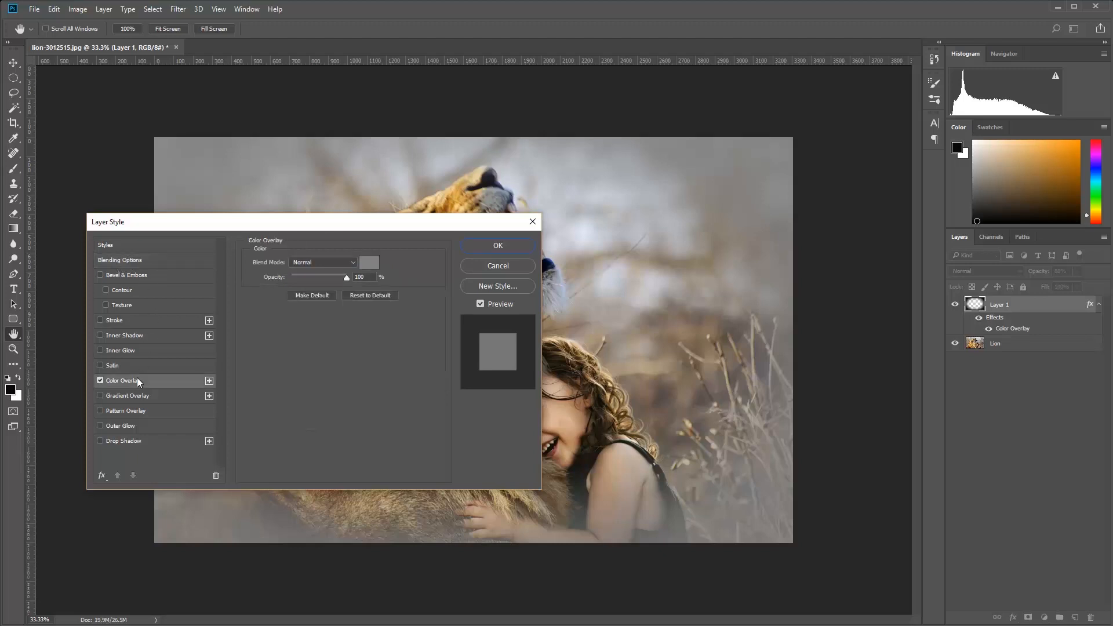
# - Set Layer 1's Color Overlay to the near-white #faf5f5 and apply the layer style
pyautogui.click(369, 263)
pyautogui.click(646, 276)
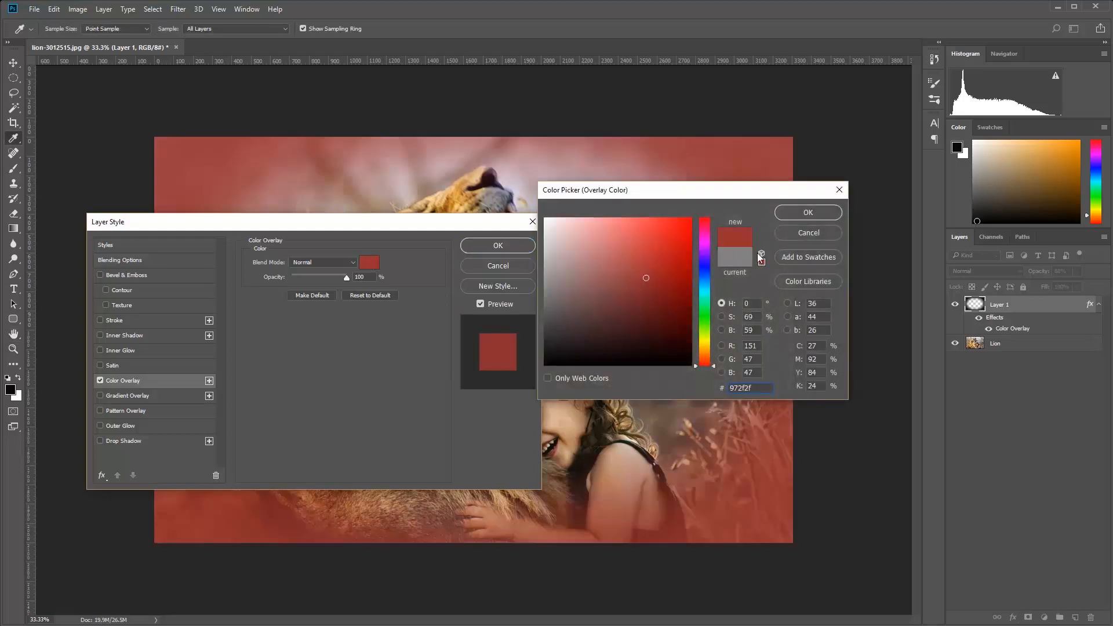
pyautogui.click(615, 329)
pyautogui.click(555, 221)
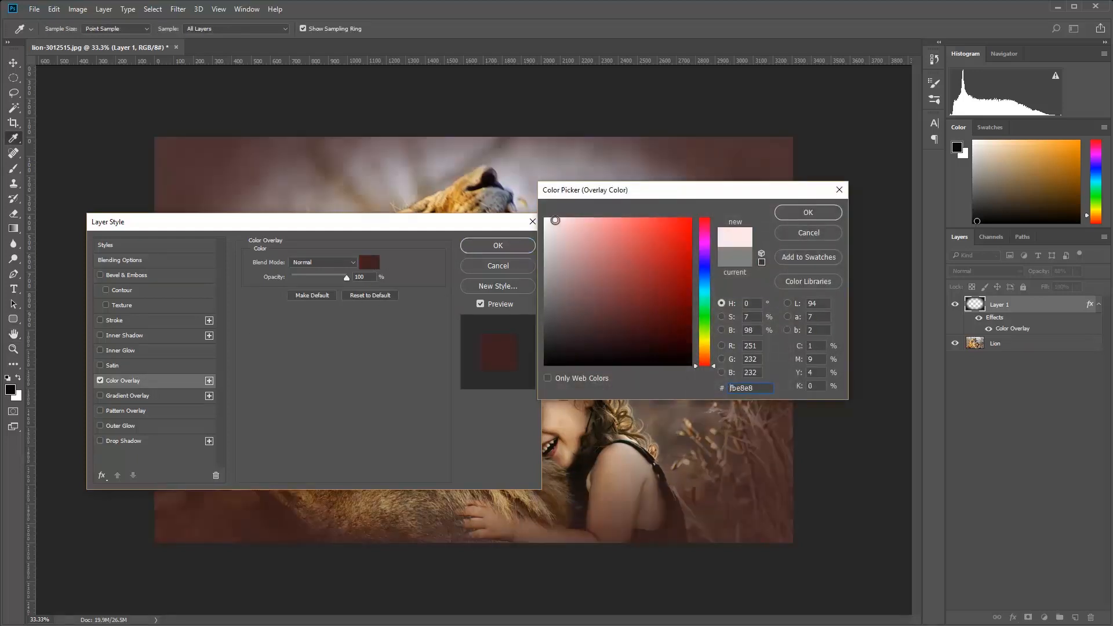
pyautogui.click(547, 221)
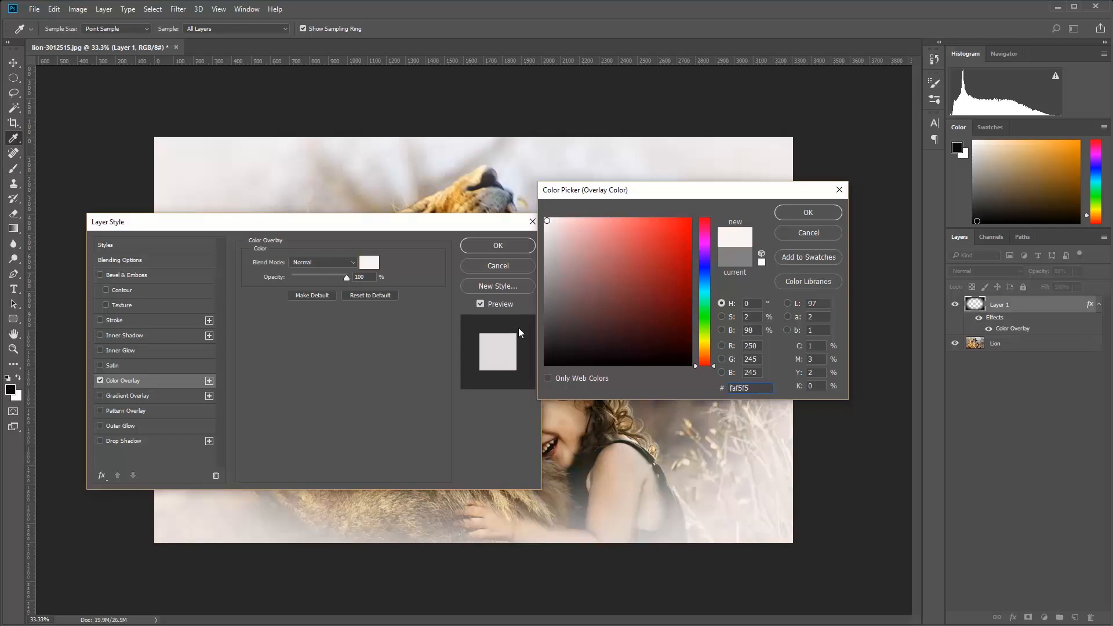
pyautogui.click(809, 214)
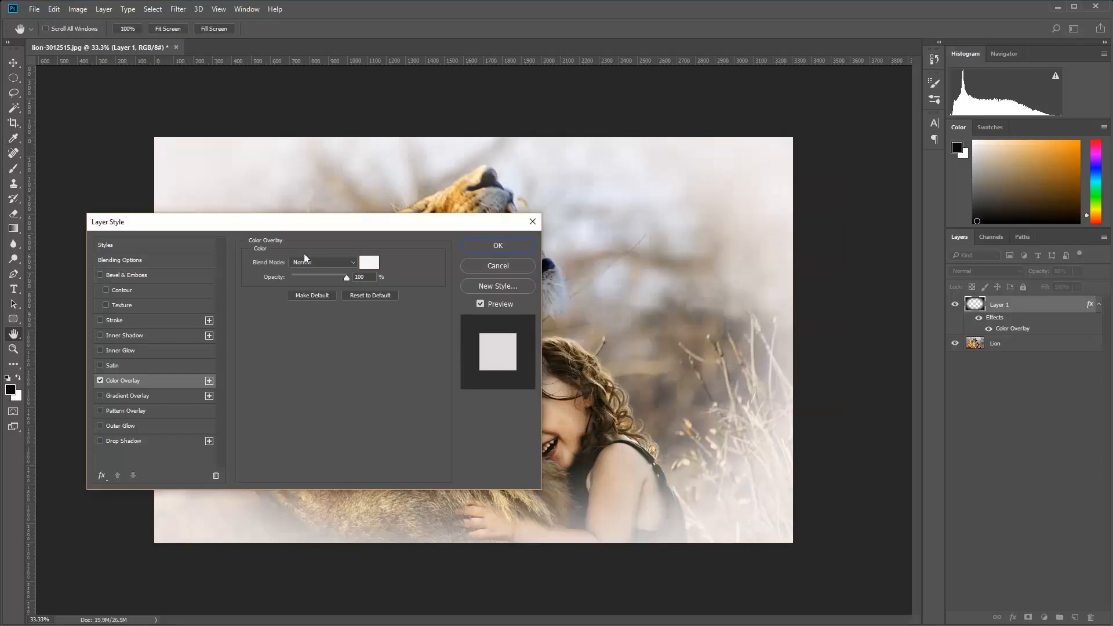
pyautogui.click(107, 260)
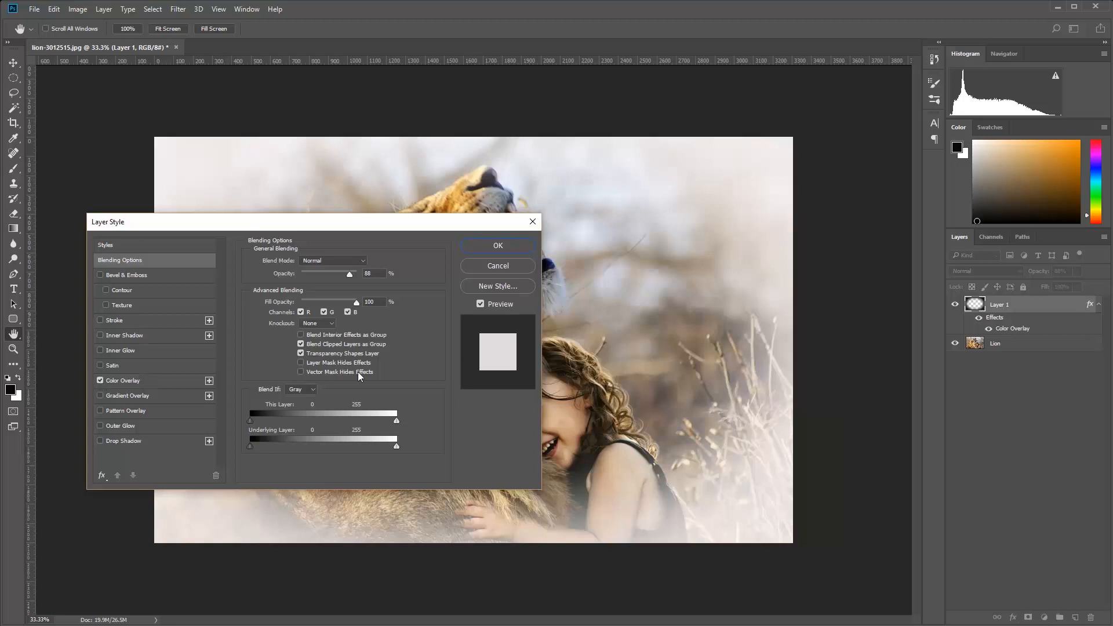
pyautogui.click(149, 381)
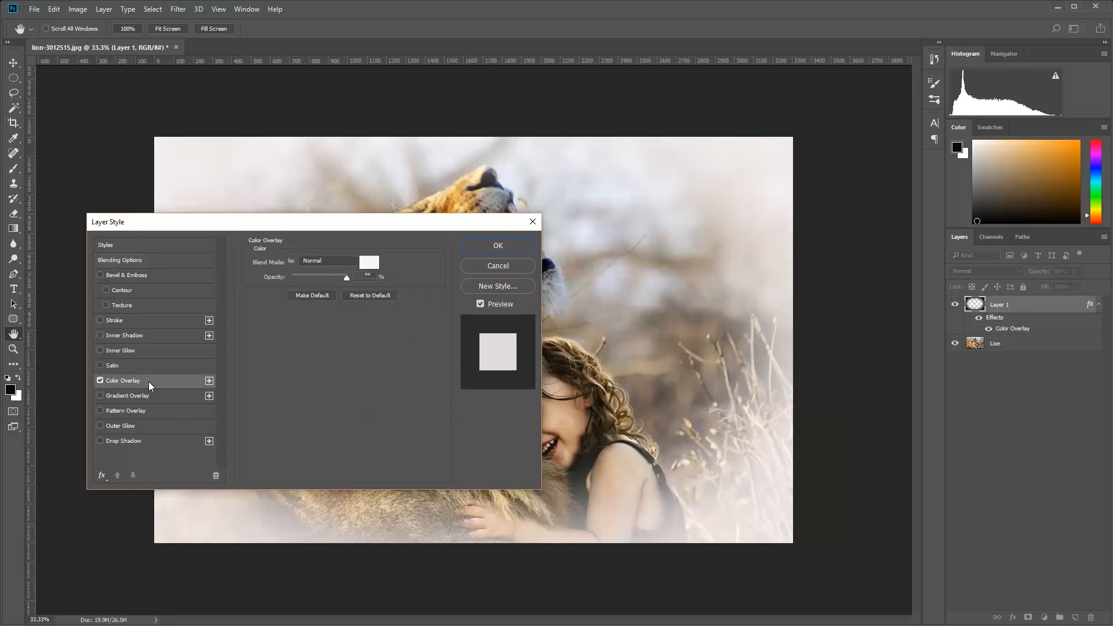
pyautogui.click(498, 245)
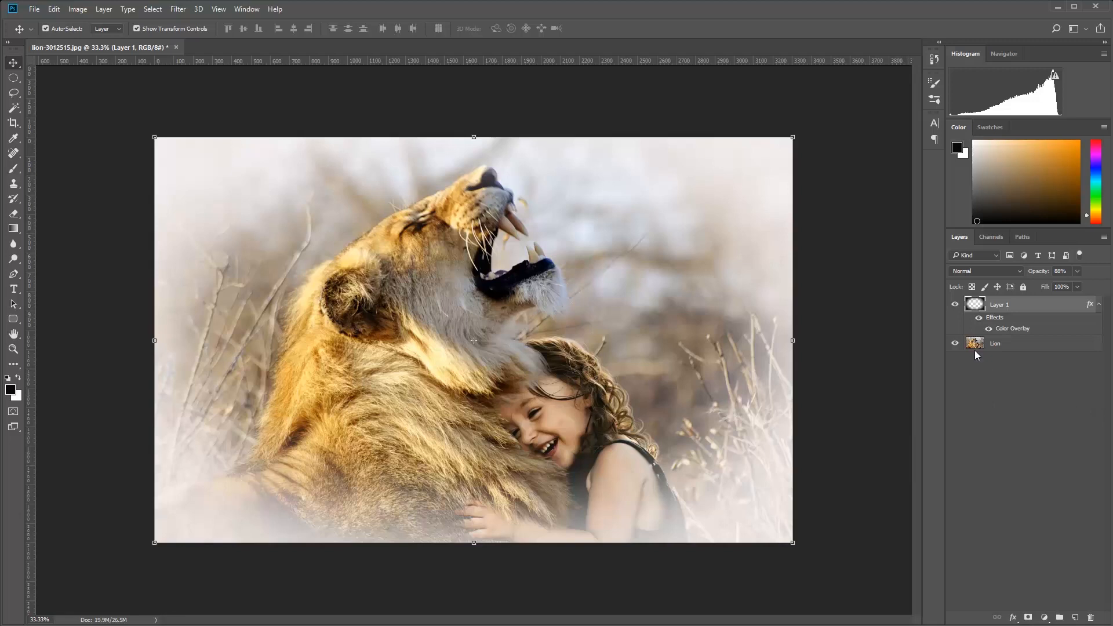
# - Open the image mgm-grand-restaurant-morimoto-oyster-fois-gras.jpg.image.960.540.high.jpg from the Morimoto folder
pyautogui.click(35, 10)
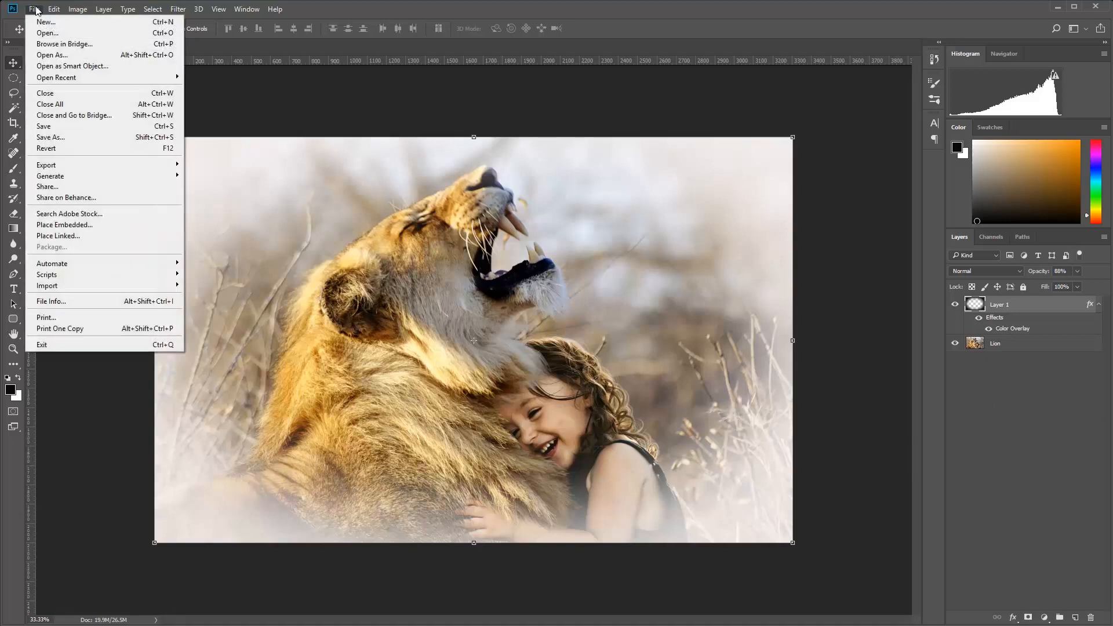
pyautogui.click(43, 32)
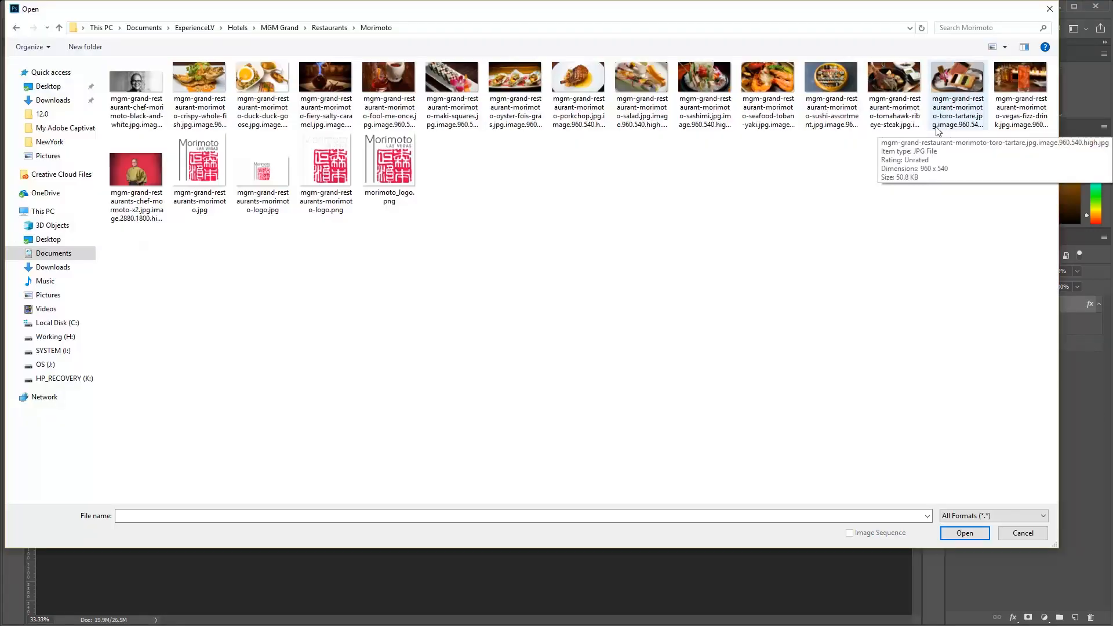
pyautogui.click(513, 86)
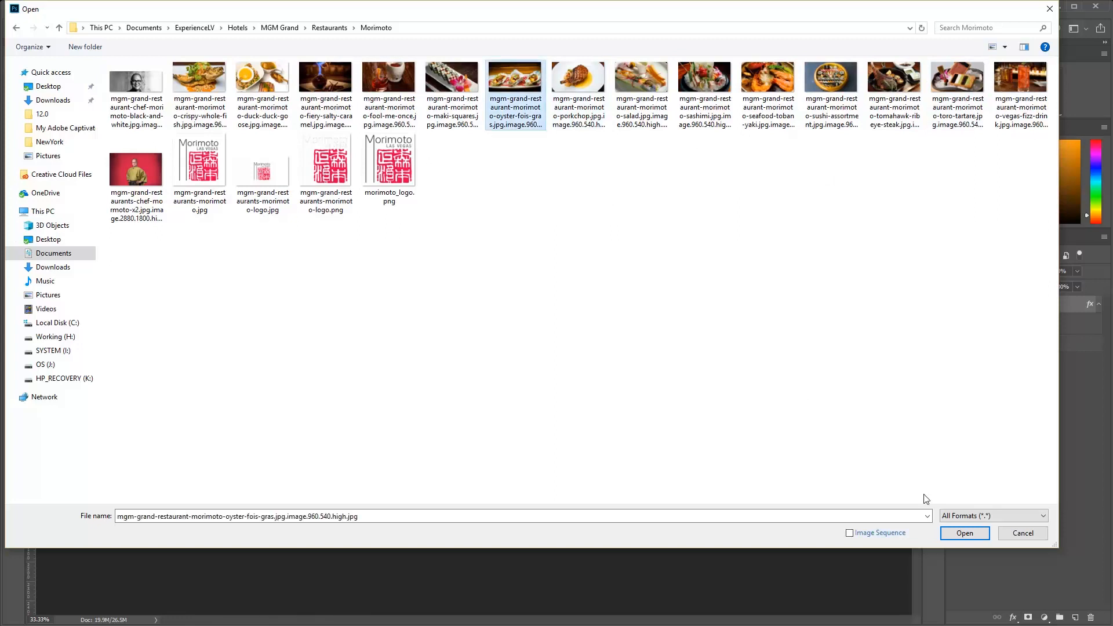
pyautogui.click(962, 537)
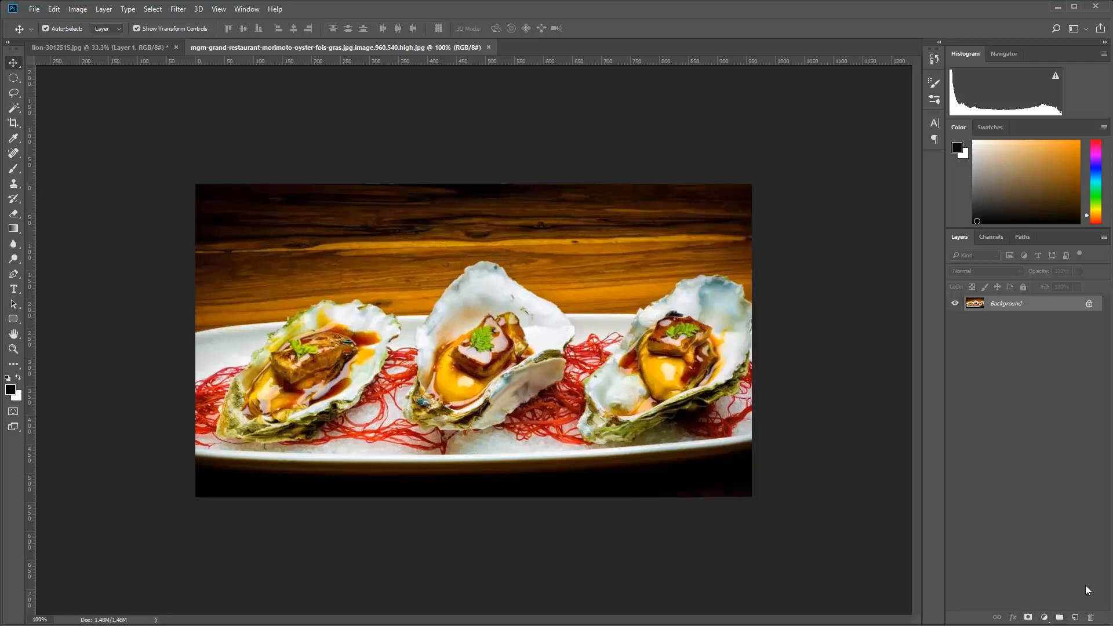
# - Add an empty layer above the oyster photo's Background and delete it again
pyautogui.click(1075, 617)
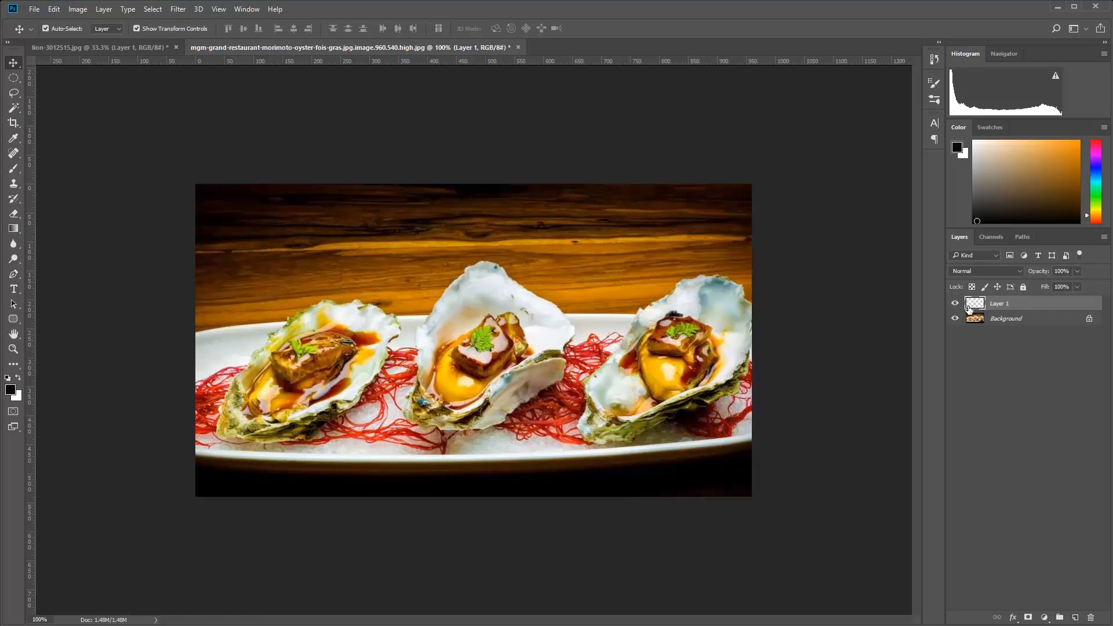
pyautogui.rightClick(1023, 388)
pyautogui.click(1028, 360)
pyautogui.rightClick(1025, 300)
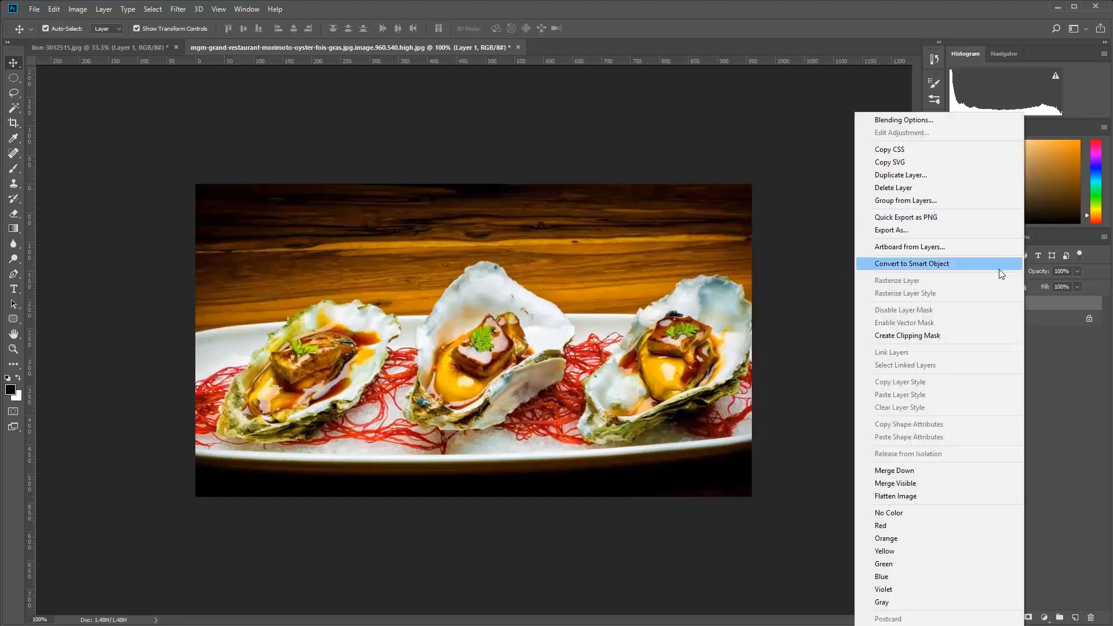
pyautogui.click(1043, 390)
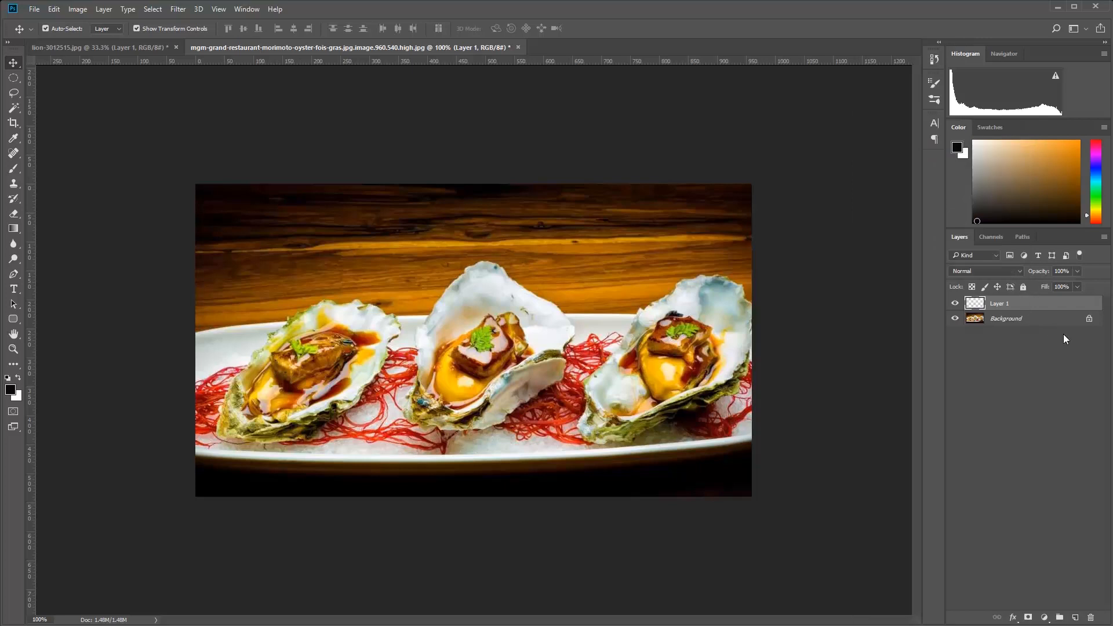
pyautogui.click(1090, 618)
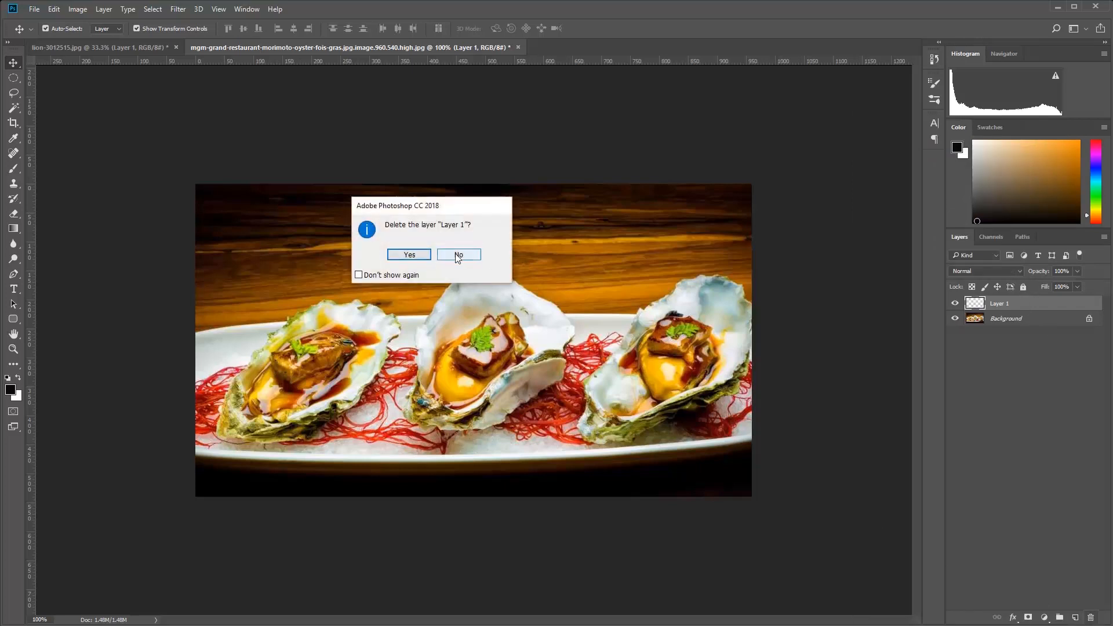
pyautogui.click(406, 259)
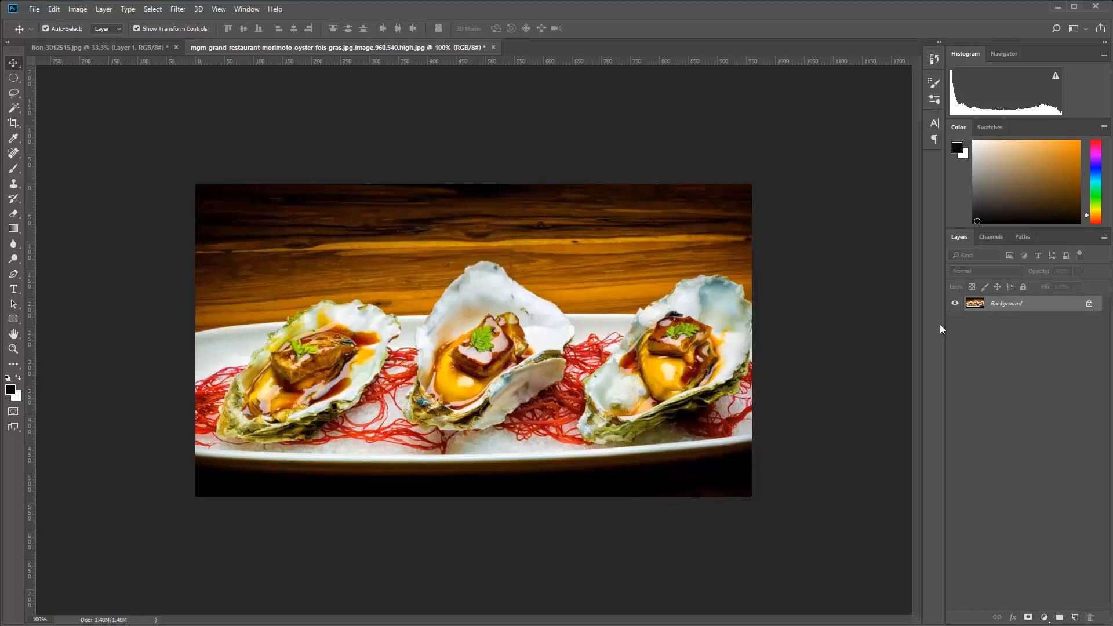
# - Add a Solid Color fill layer in dark blue #284979 above the oyster photo's Background
pyautogui.click(1044, 617)
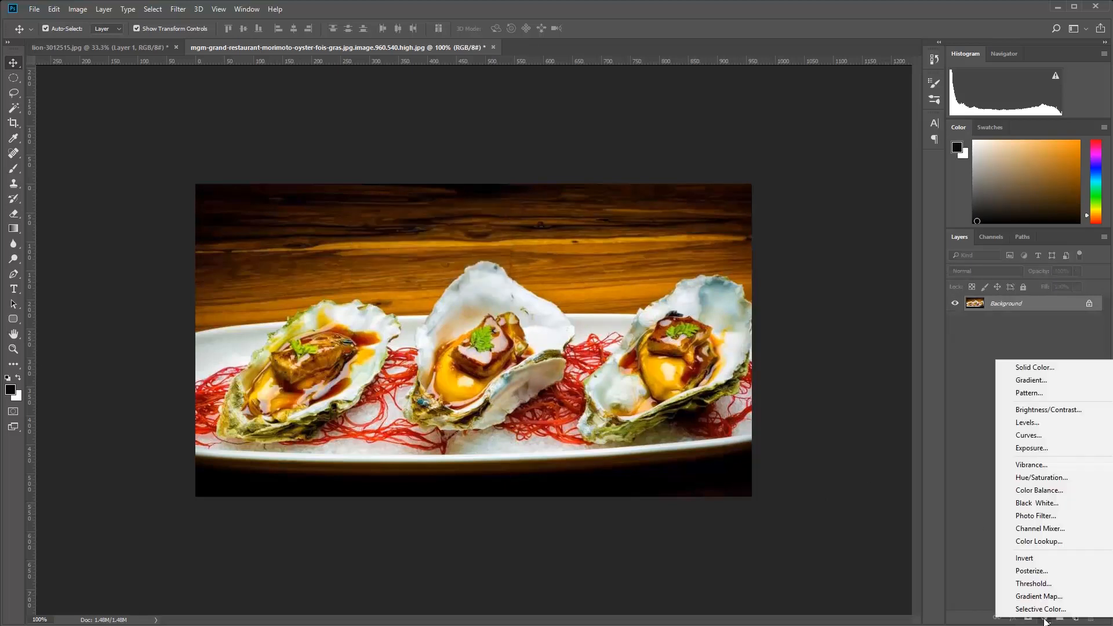
pyautogui.click(1042, 367)
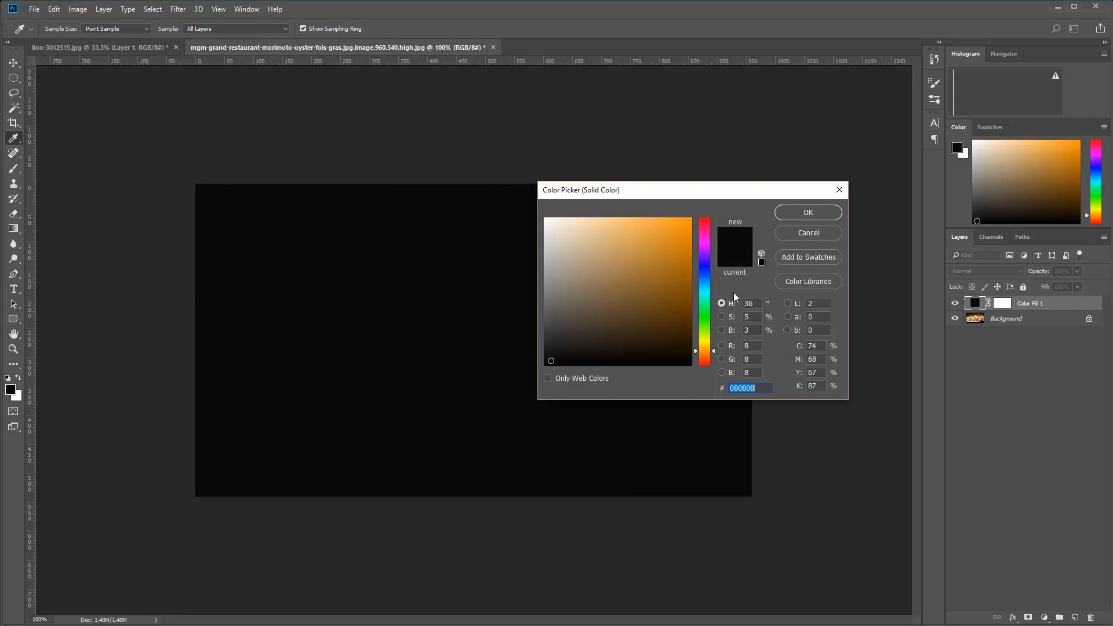
pyautogui.click(672, 300)
pyautogui.click(671, 331)
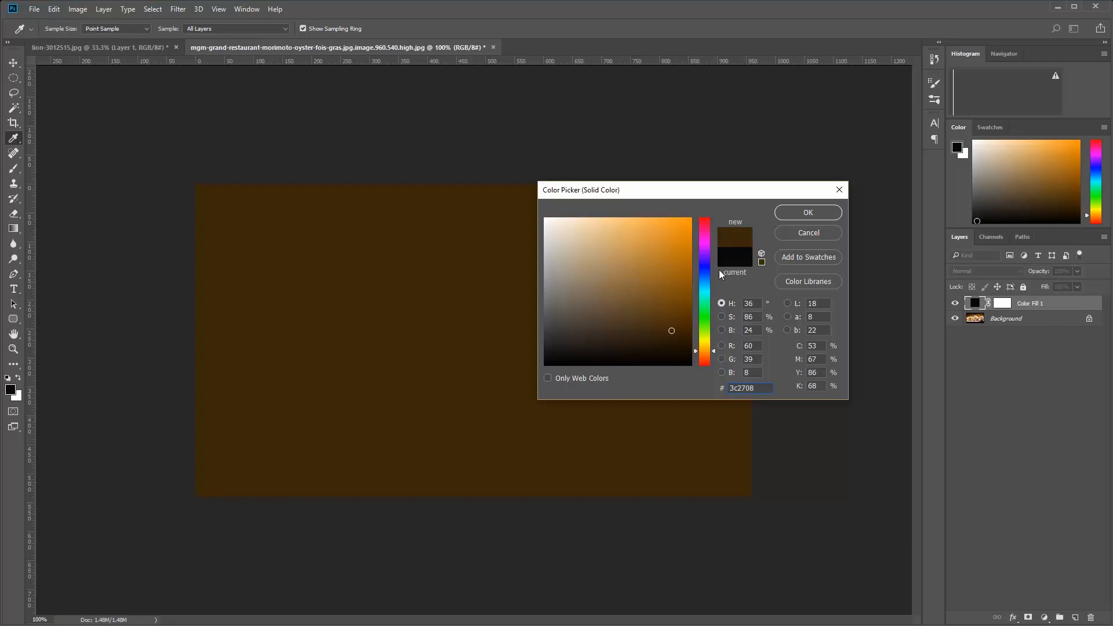
pyautogui.click(704, 275)
pyautogui.click(705, 277)
pyautogui.click(675, 304)
pyautogui.click(643, 295)
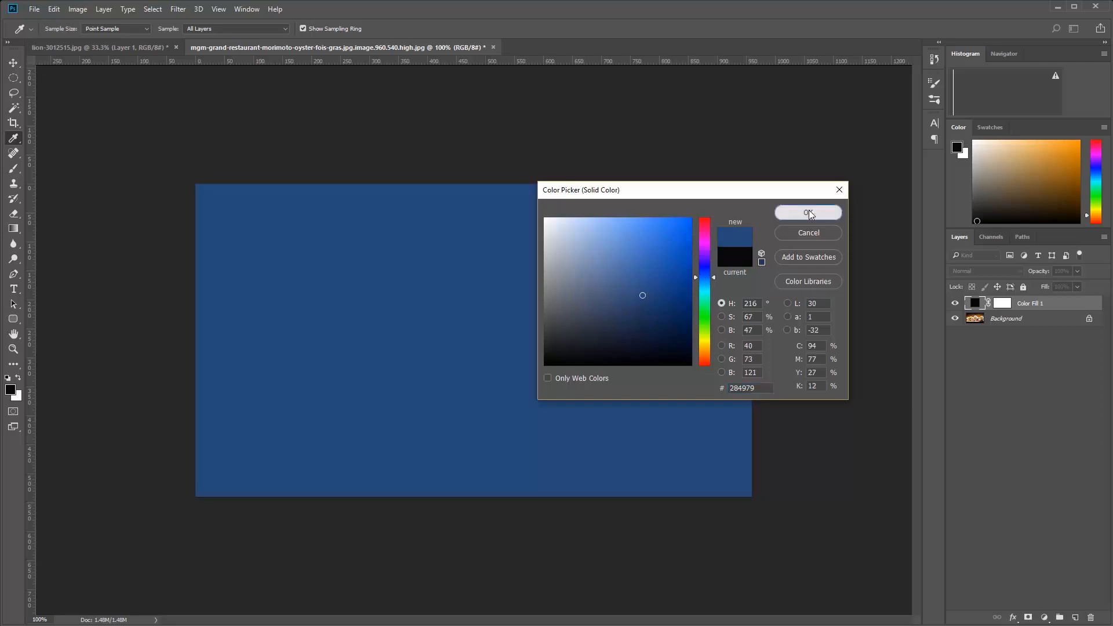
pyautogui.click(808, 212)
# - Draw linear black-to-white gradients on the Color Fill 1 mask from the right oyster toward the middle so the photo fades in
pyautogui.click(1001, 302)
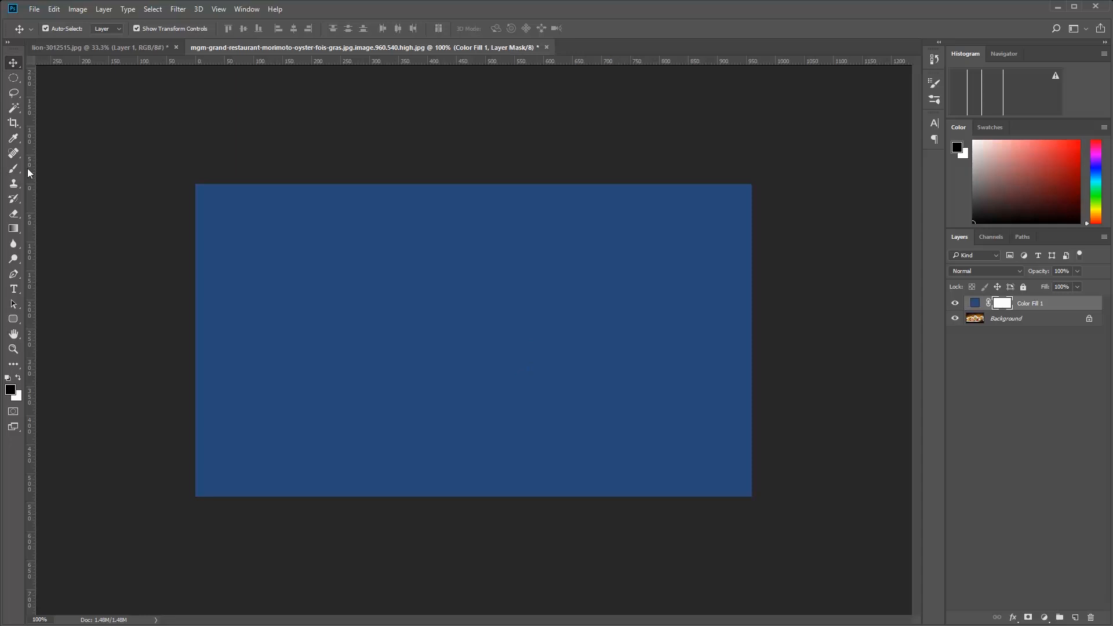
pyautogui.click(14, 230)
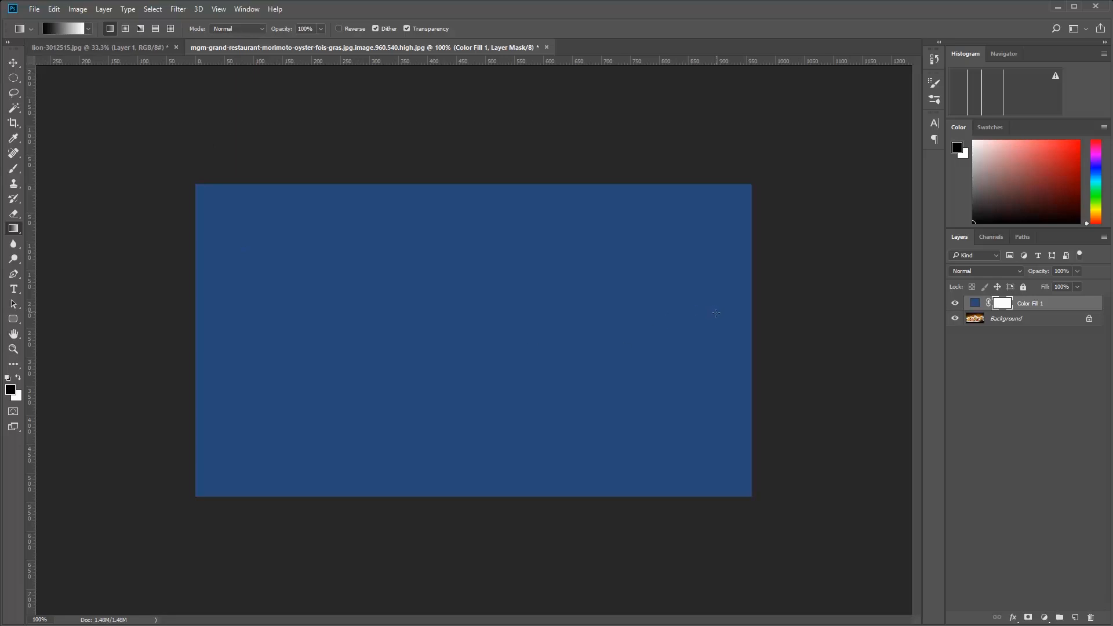
pyautogui.moveTo(739, 326); pyautogui.dragTo(572, 339)
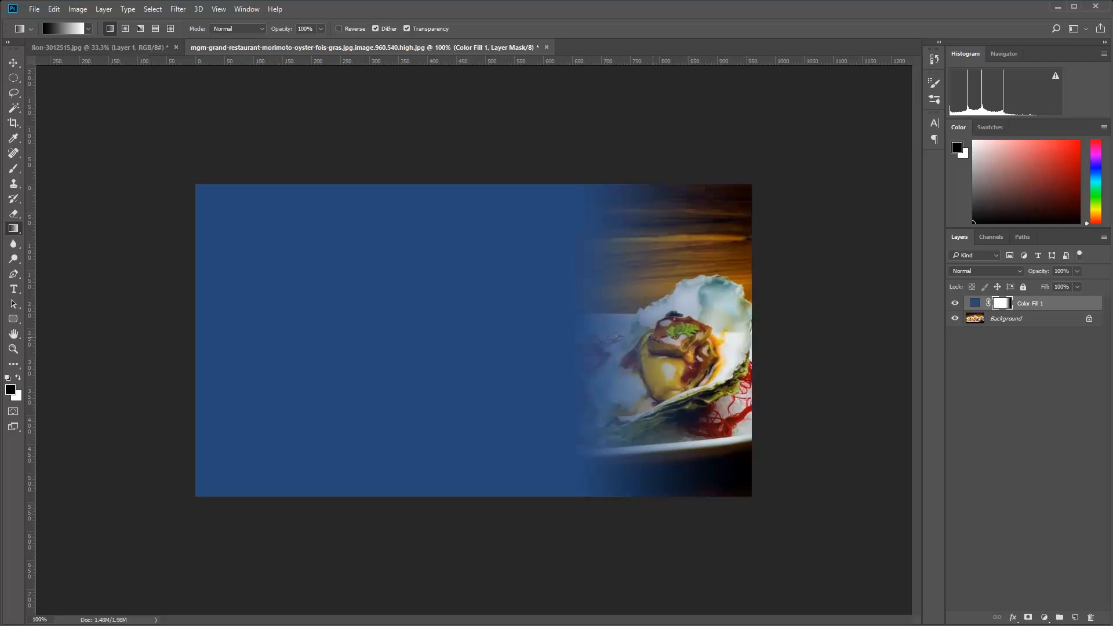
pyautogui.moveTo(664, 334); pyautogui.dragTo(560, 334)
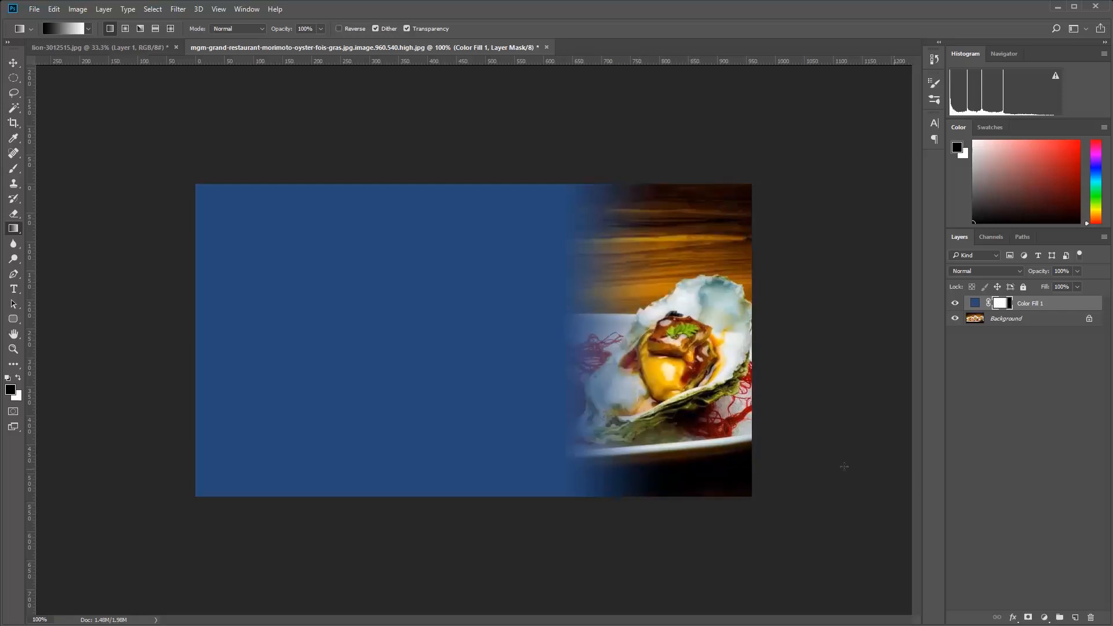
pyautogui.moveTo(636, 344); pyautogui.dragTo(579, 302)
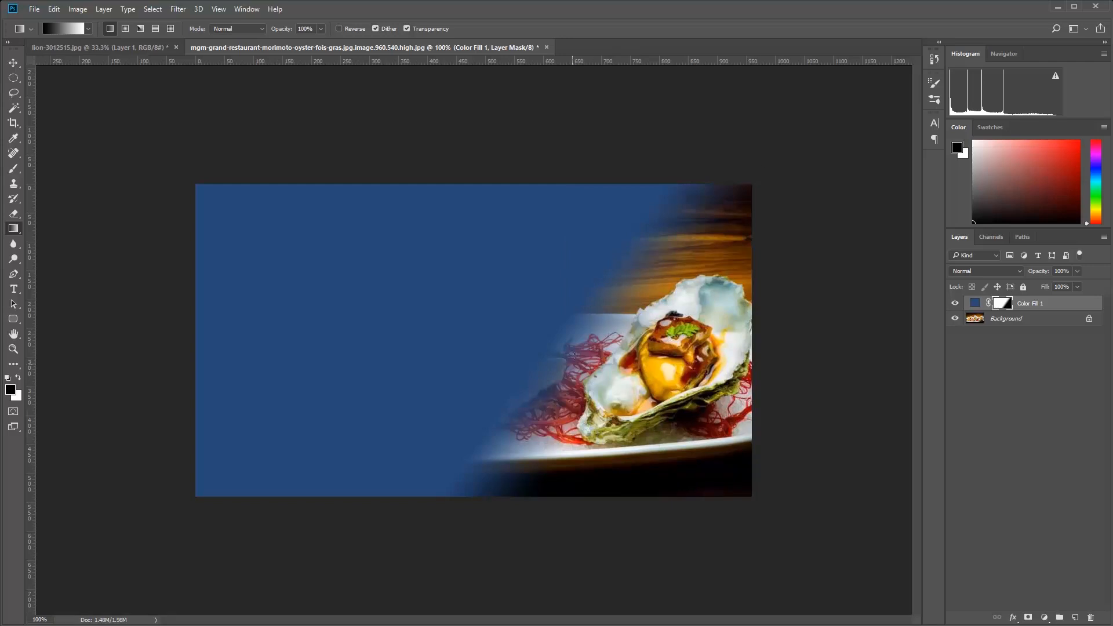
# - Redraw the Color Fill 1 mask gradient diagonally up from the right oyster, trying different angles and fade lengths
pyautogui.moveTo(672, 374); pyautogui.dragTo(600, 347)
pyautogui.moveTo(608, 468); pyautogui.dragTo(546, 441)
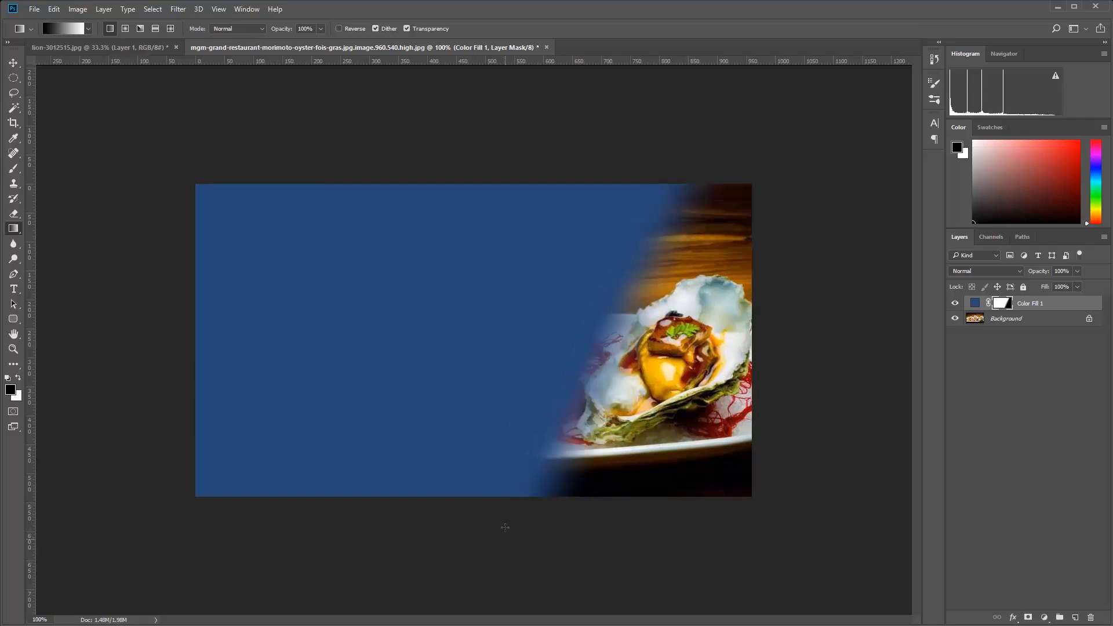
pyautogui.moveTo(606, 359); pyautogui.dragTo(544, 333)
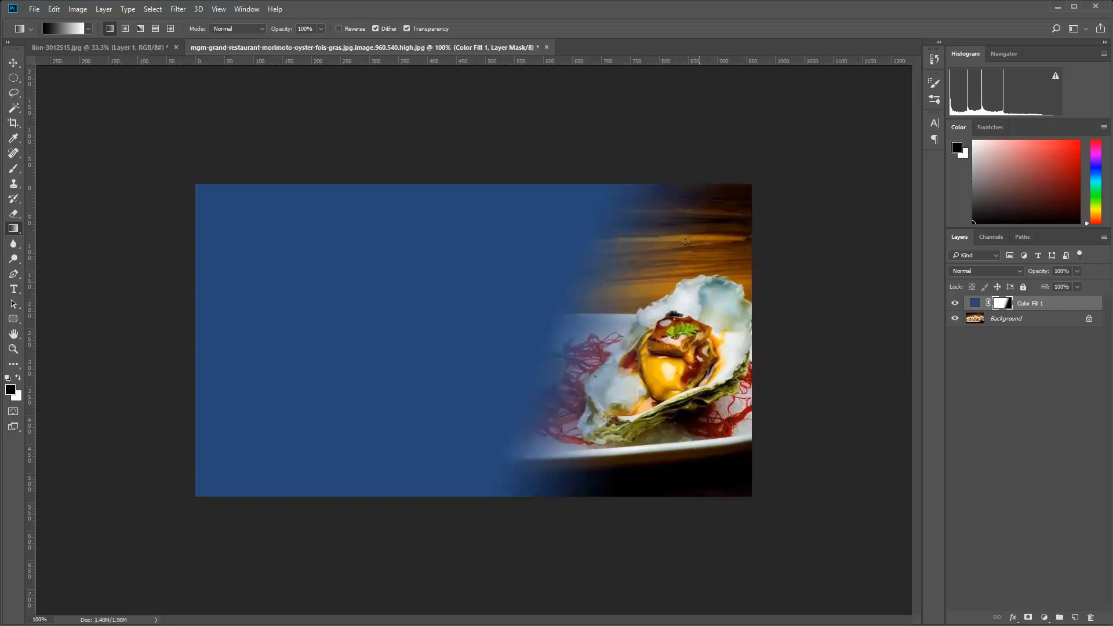
pyautogui.moveTo(723, 393); pyautogui.dragTo(558, 325)
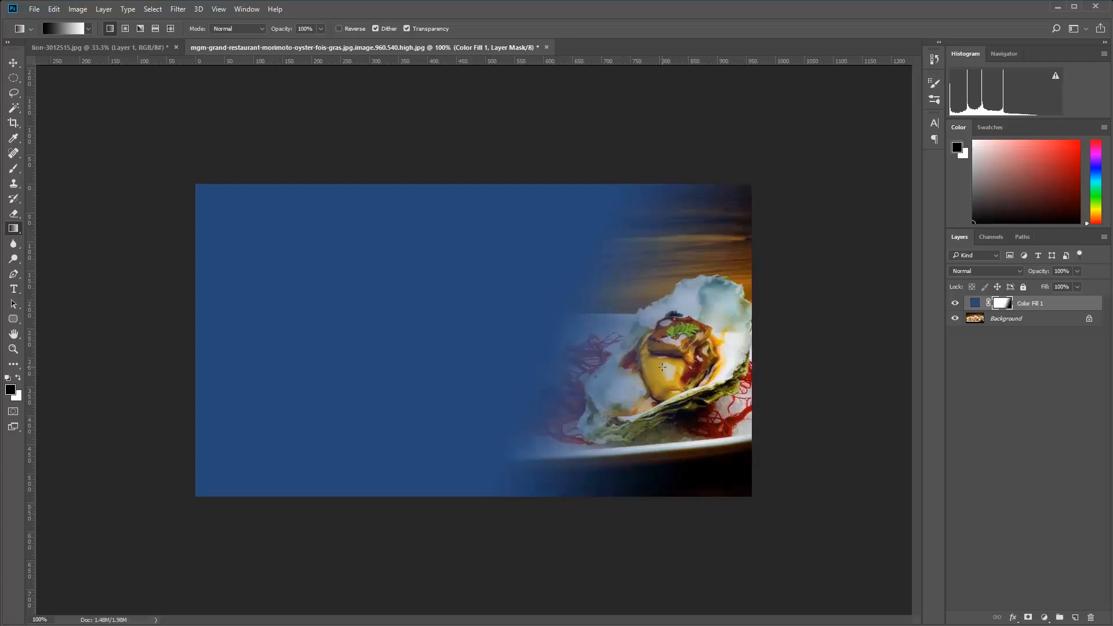
pyautogui.moveTo(660, 365); pyautogui.dragTo(566, 348)
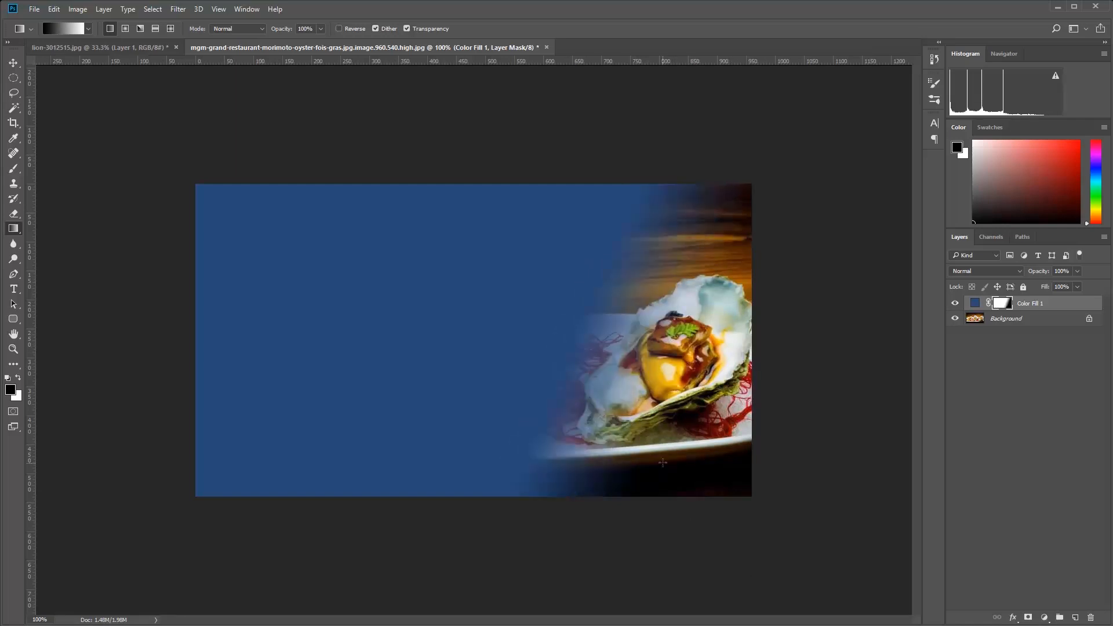
pyautogui.moveTo(663, 480); pyautogui.dragTo(509, 372)
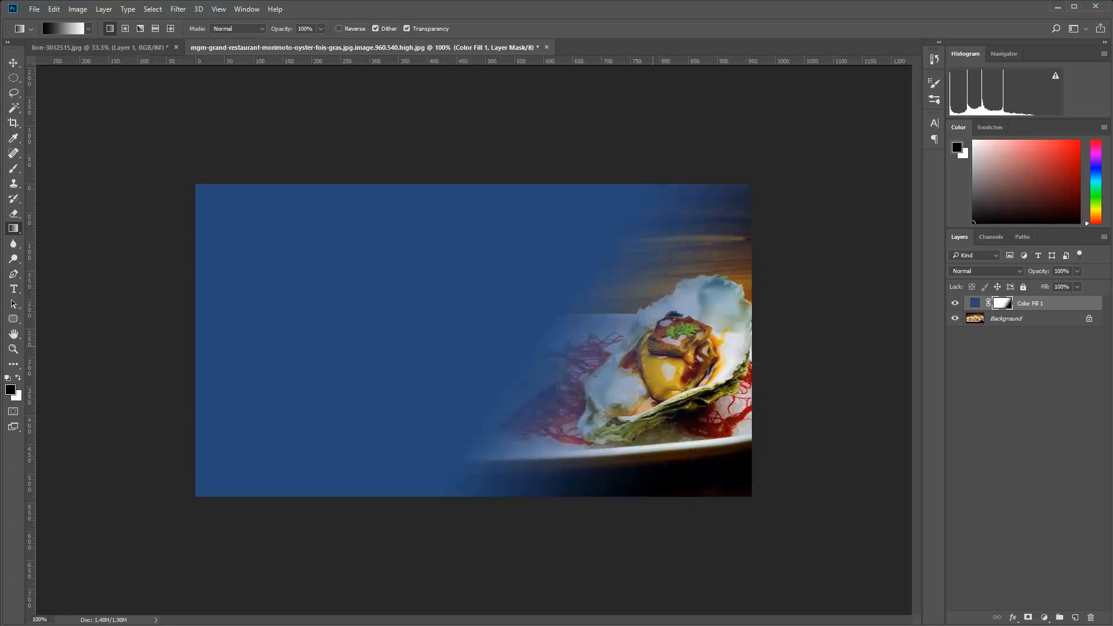
pyautogui.moveTo(681, 390); pyautogui.dragTo(559, 313)
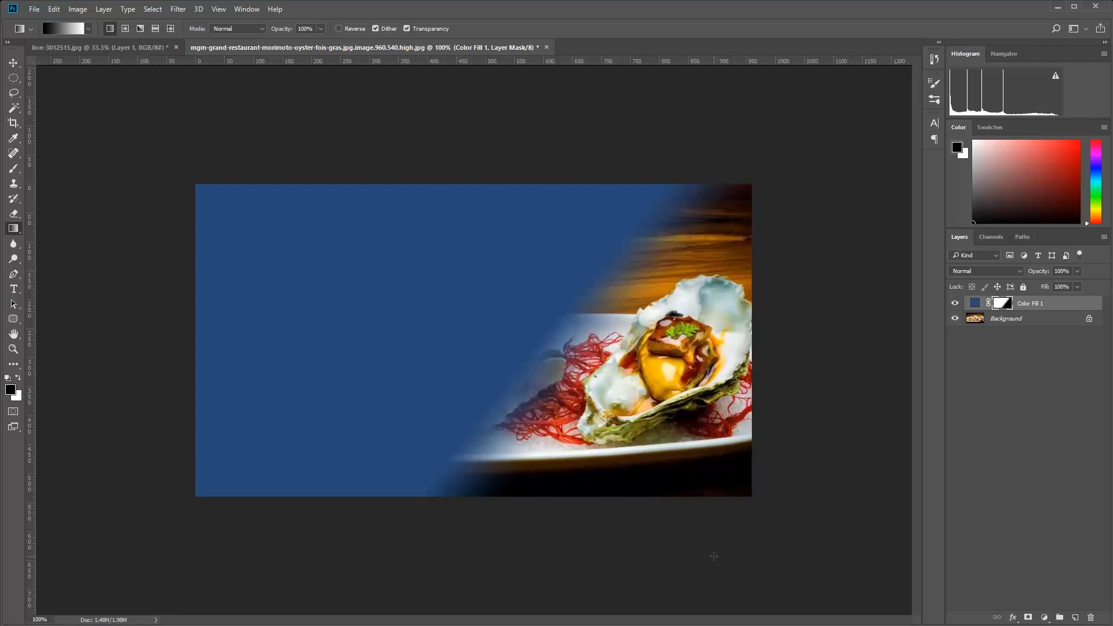
# - Redraw the mask gradient horizontally from the left oyster toward the middle, shortening the fade to reveal the photo's left side
pyautogui.moveTo(245, 358); pyautogui.dragTo(455, 359)
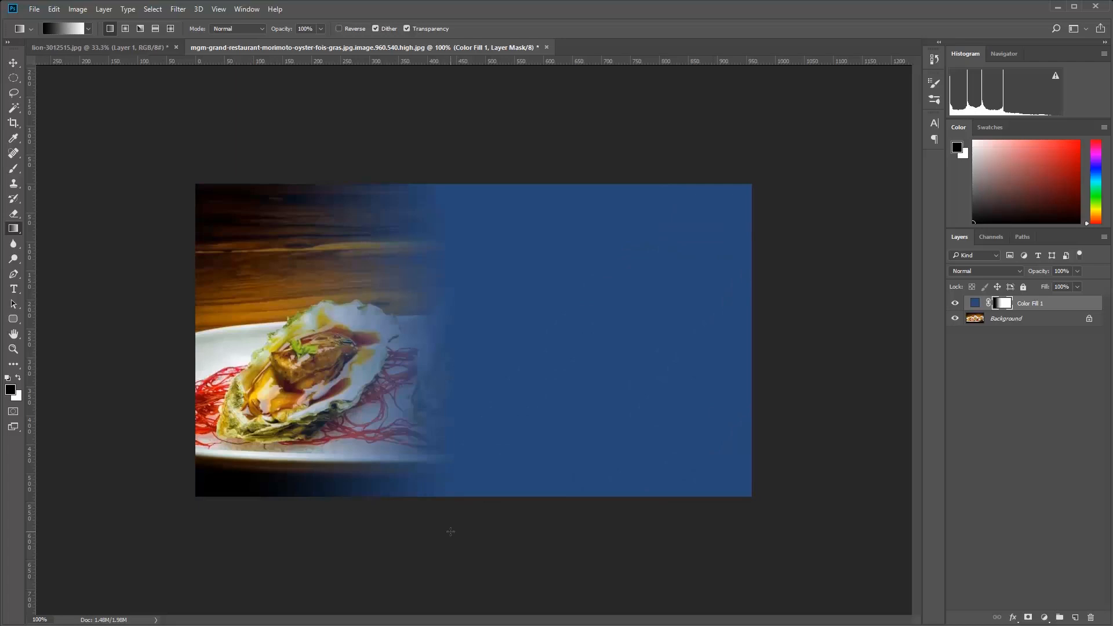
pyautogui.moveTo(332, 349); pyautogui.dragTo(449, 348)
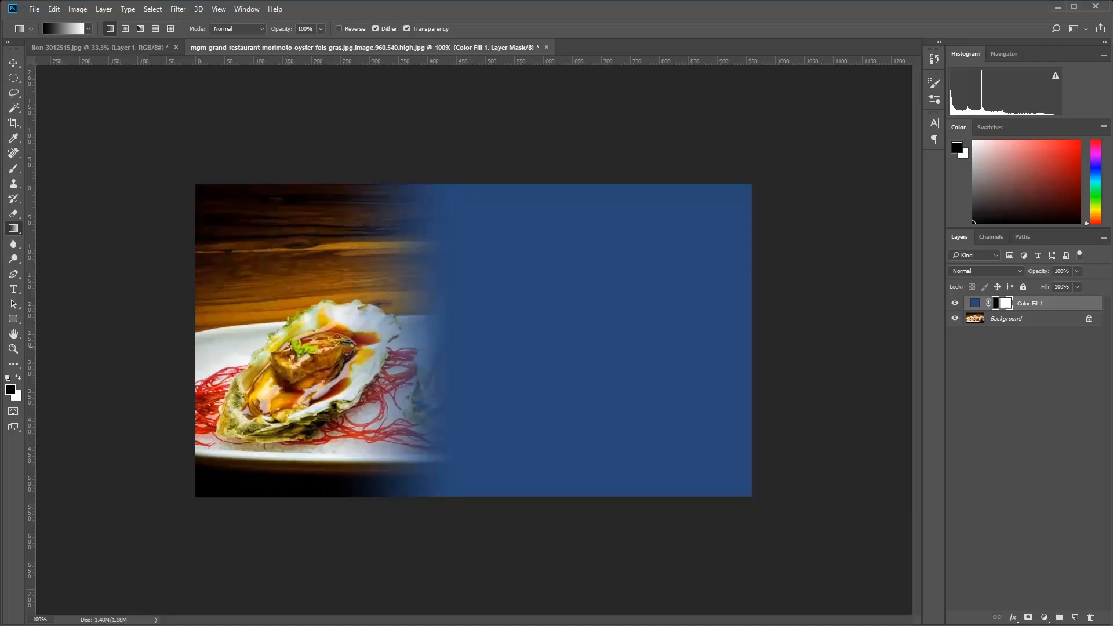
pyautogui.moveTo(369, 337); pyautogui.dragTo(460, 336)
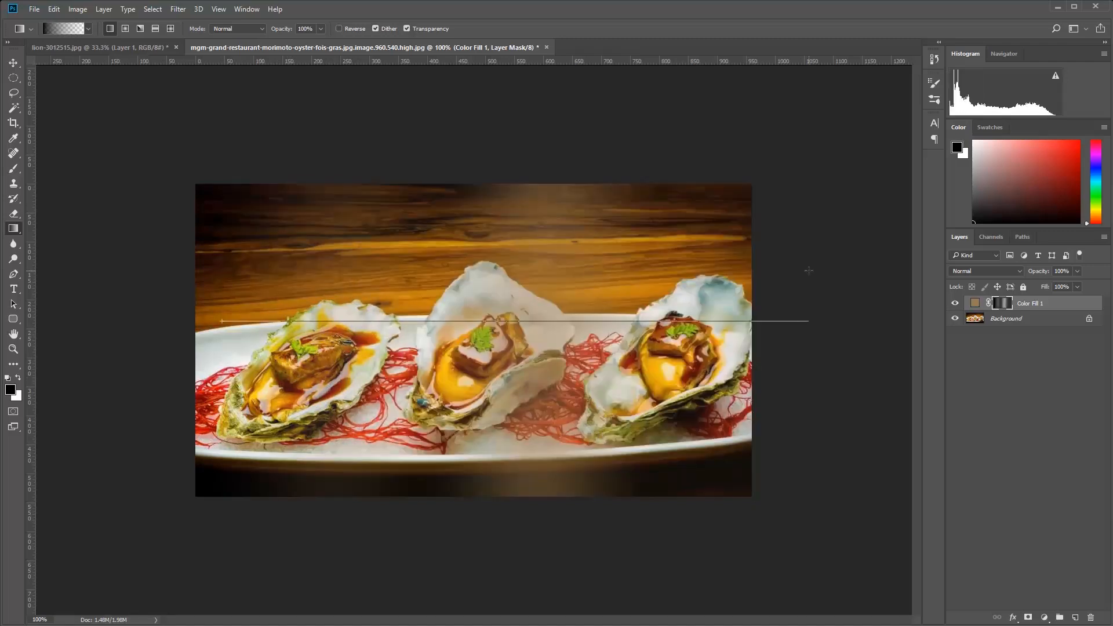
# - Apply black-to-transparent gradients across the Color Fill 1 mask from both sides of the photo to hide the brown fill
pyautogui.moveTo(805, 266); pyautogui.dragTo(787, 287)
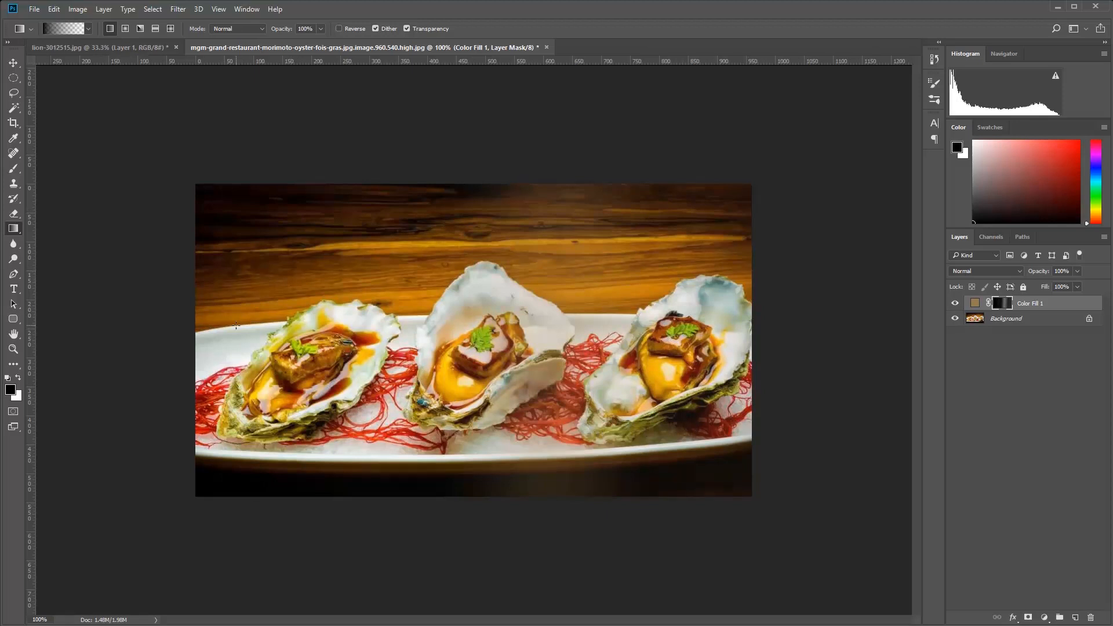
pyautogui.moveTo(236, 325); pyautogui.dragTo(147, 303)
pyautogui.moveTo(137, 350); pyautogui.dragTo(705, 329)
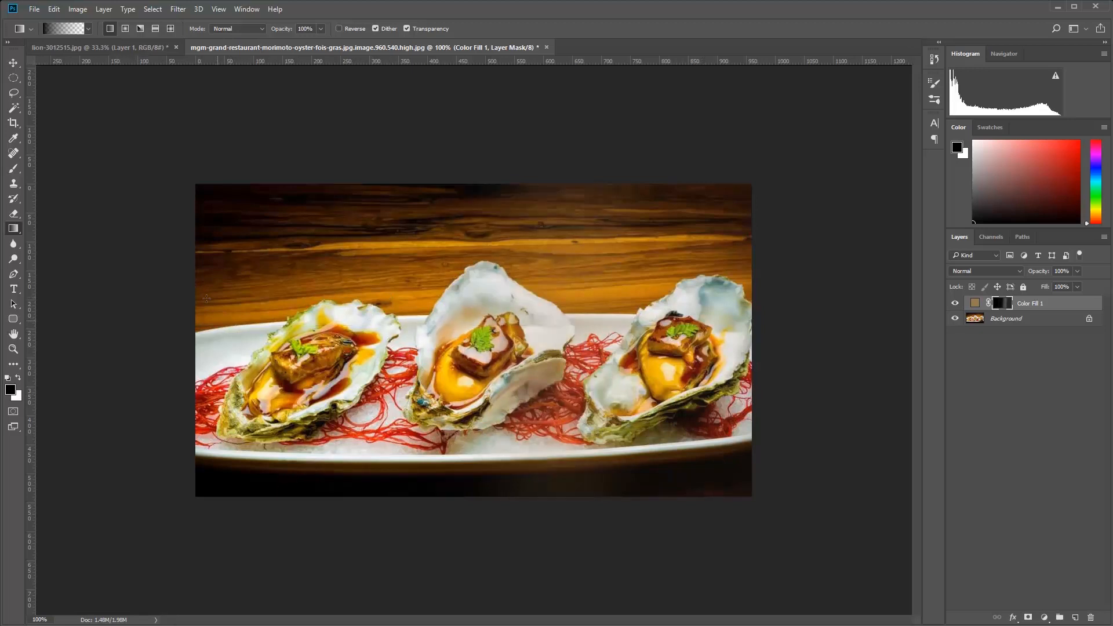
# - Choose the black-to-white gradient preset and redraw the mask fade horizontally, ending with a short transition beside the left oyster
pyautogui.click(88, 29)
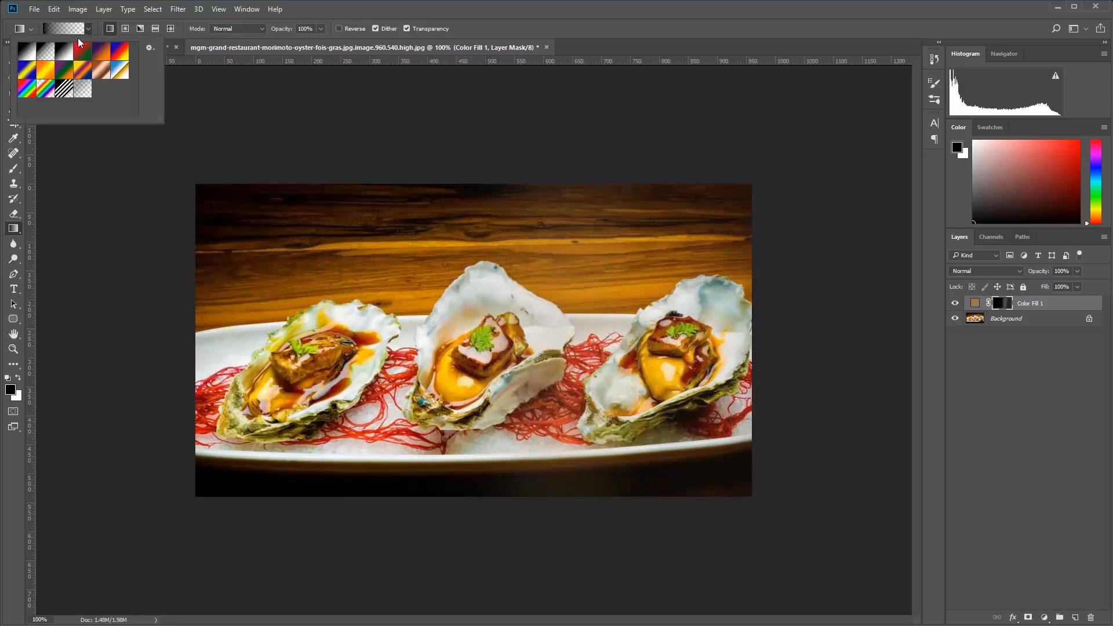
pyautogui.click(23, 56)
pyautogui.moveTo(229, 308); pyautogui.dragTo(606, 306)
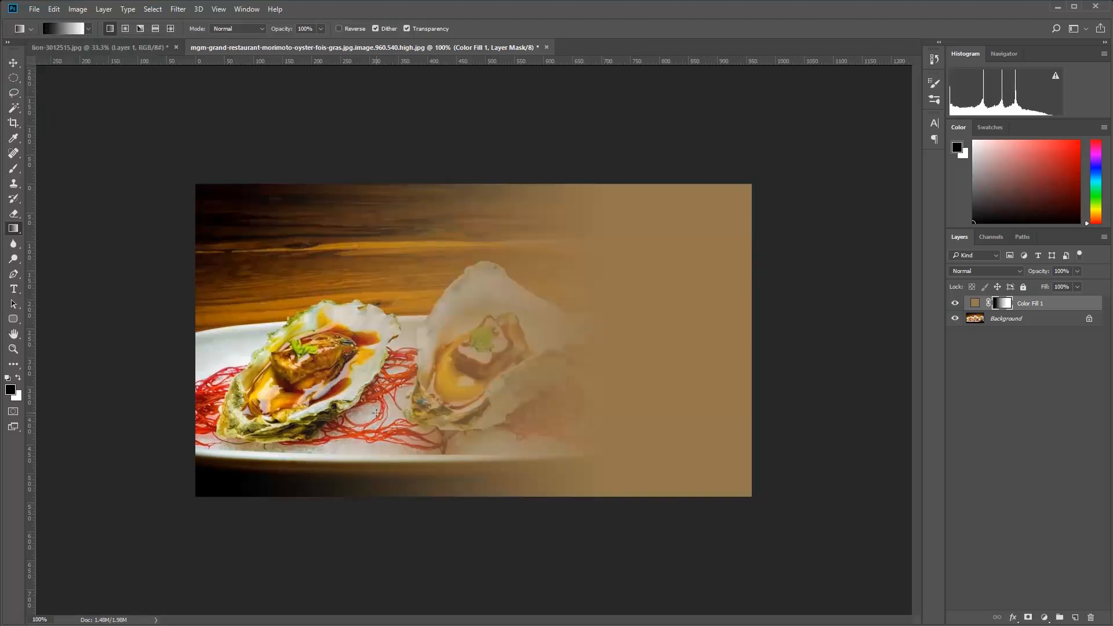
pyautogui.moveTo(305, 330); pyautogui.dragTo(432, 331)
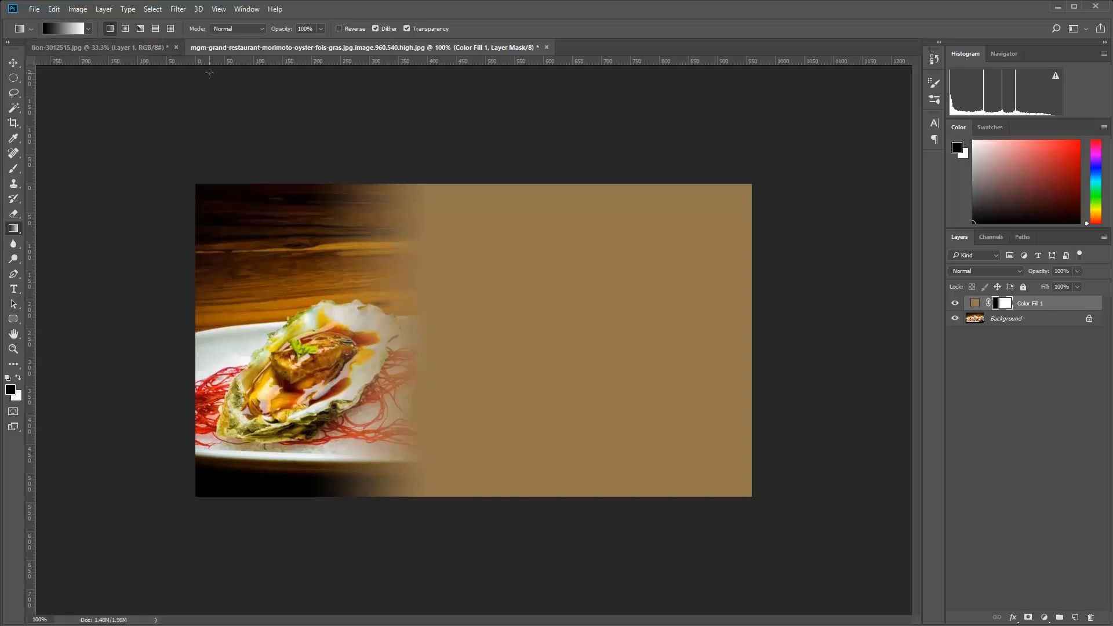
# - Switch to the lion-3012515.jpg document
pyautogui.click(136, 47)
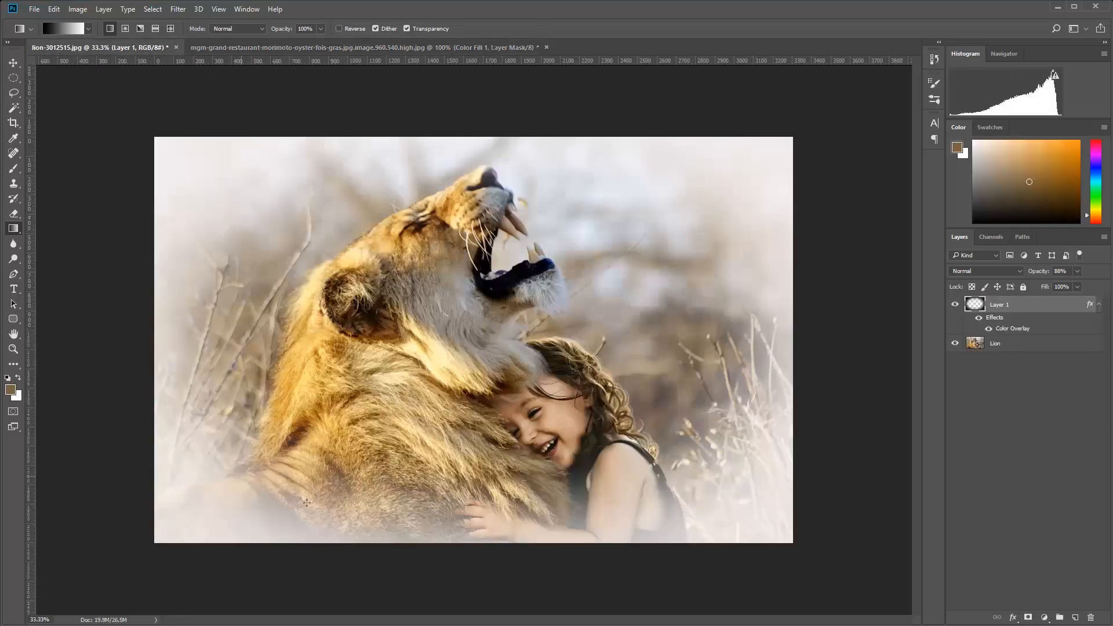